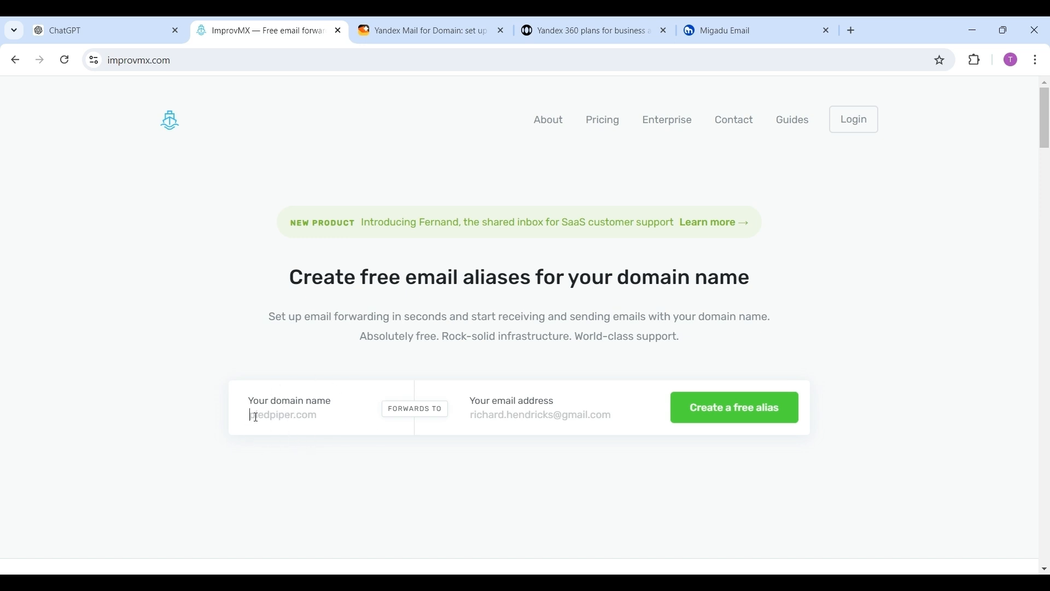
Step: Create a free alias forwarding the domain techfin2k.com to your personal Gmail address
type("techfin2k.com")
left_click(515, 417)
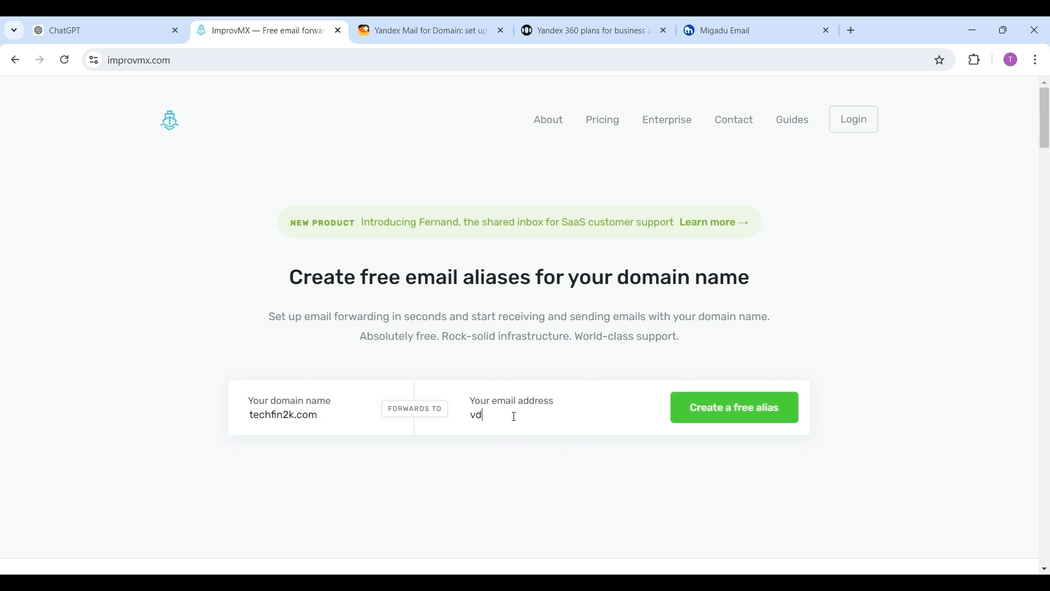
left_click(734, 410)
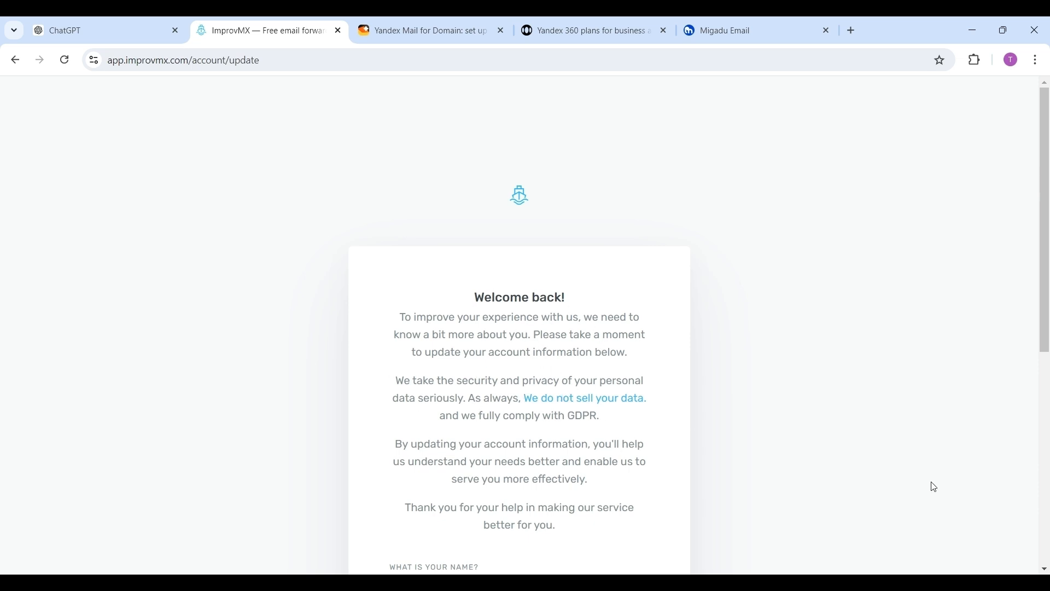
Step: Fill in the account form with your name, India, Blogger, Others with "through chat gpt", and save the changes
scroll(1045, 571, "down", 7)
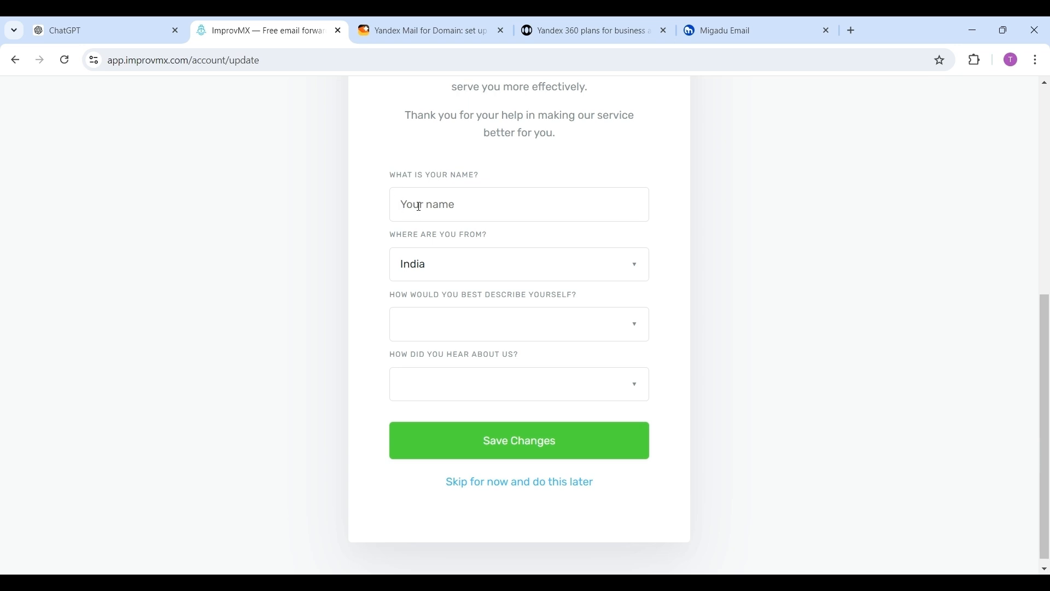
type("V Radhika")
left_click(446, 424)
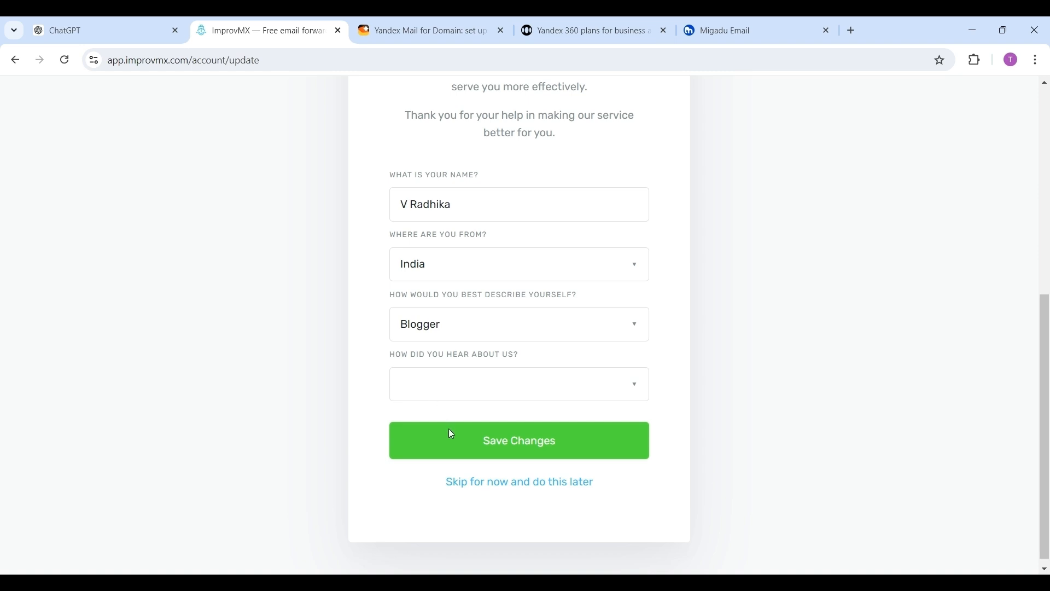
left_click(458, 503)
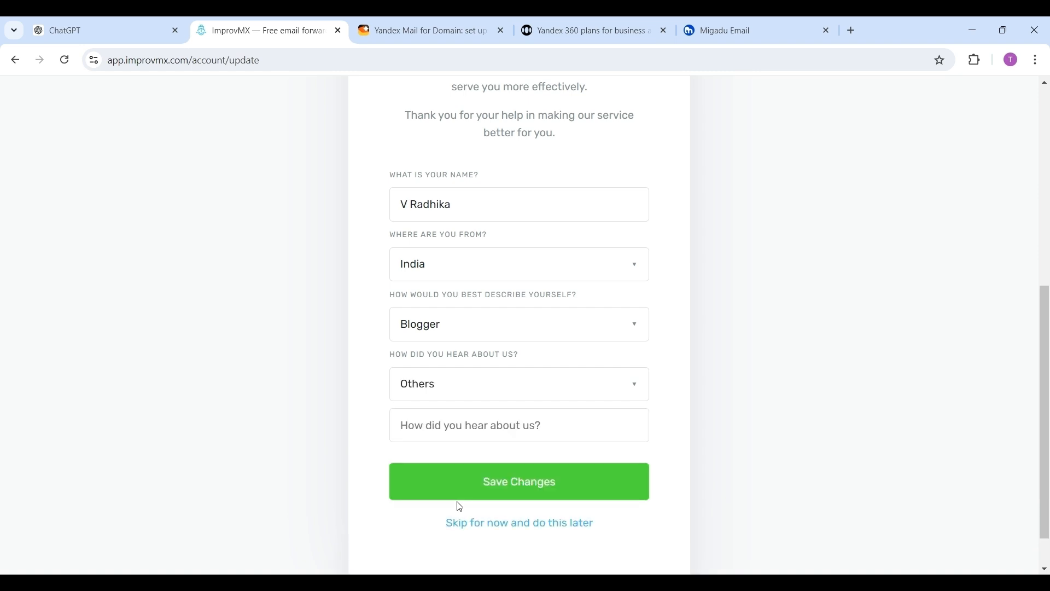
left_click(460, 431)
type("through")
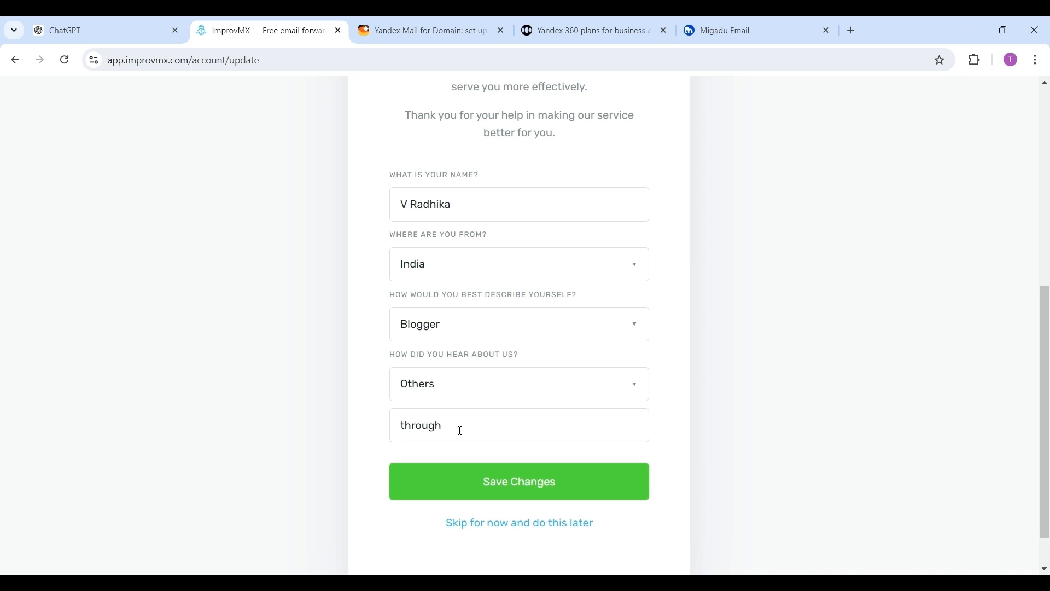
type(" chat gpt")
left_click(550, 489)
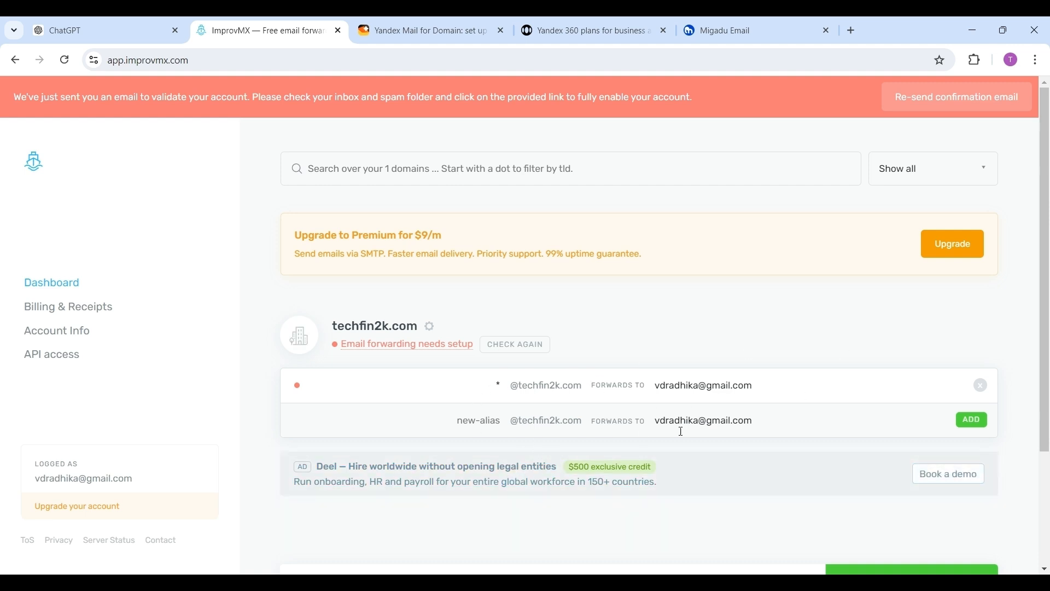
left_click(496, 420)
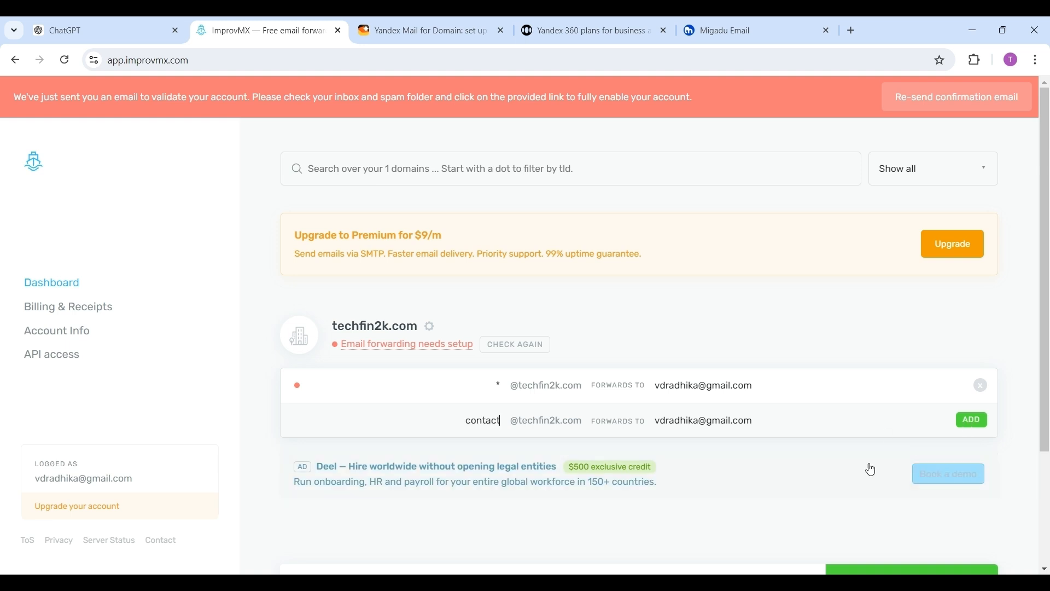
left_click(971, 419)
left_click(481, 456)
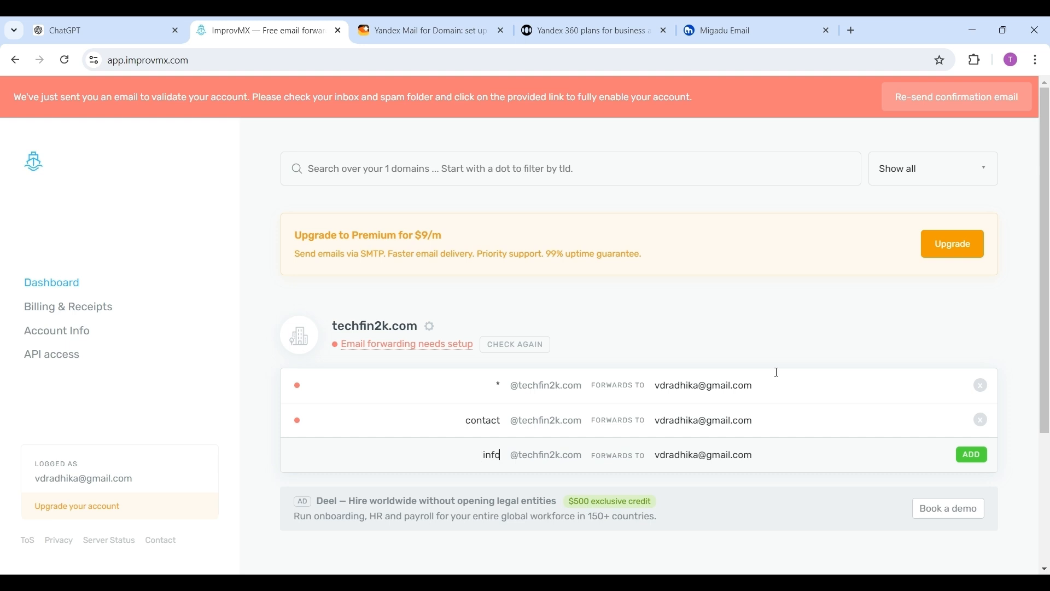
left_click(973, 461)
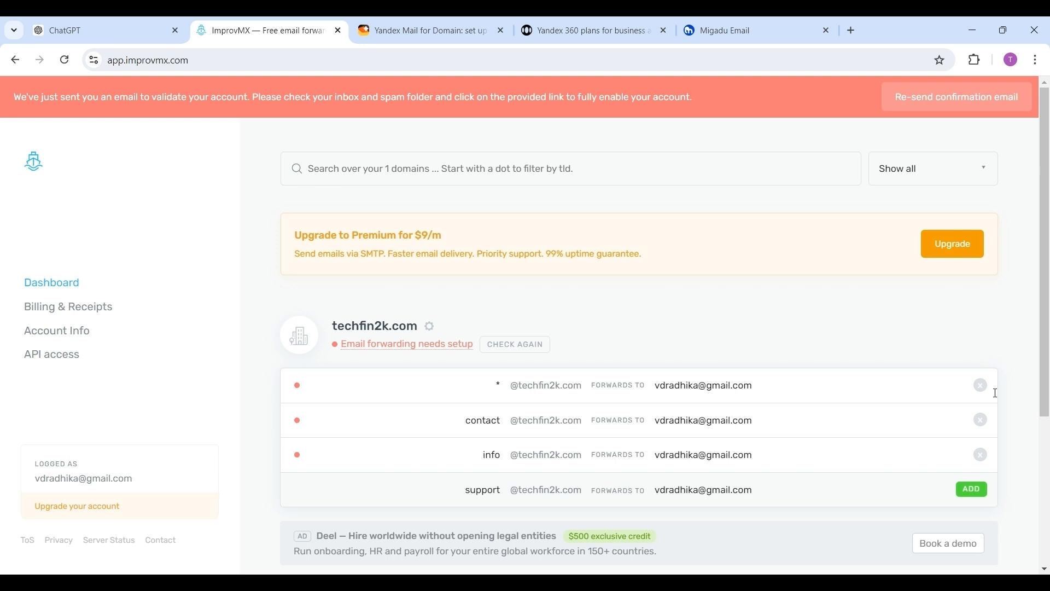
left_click(973, 490)
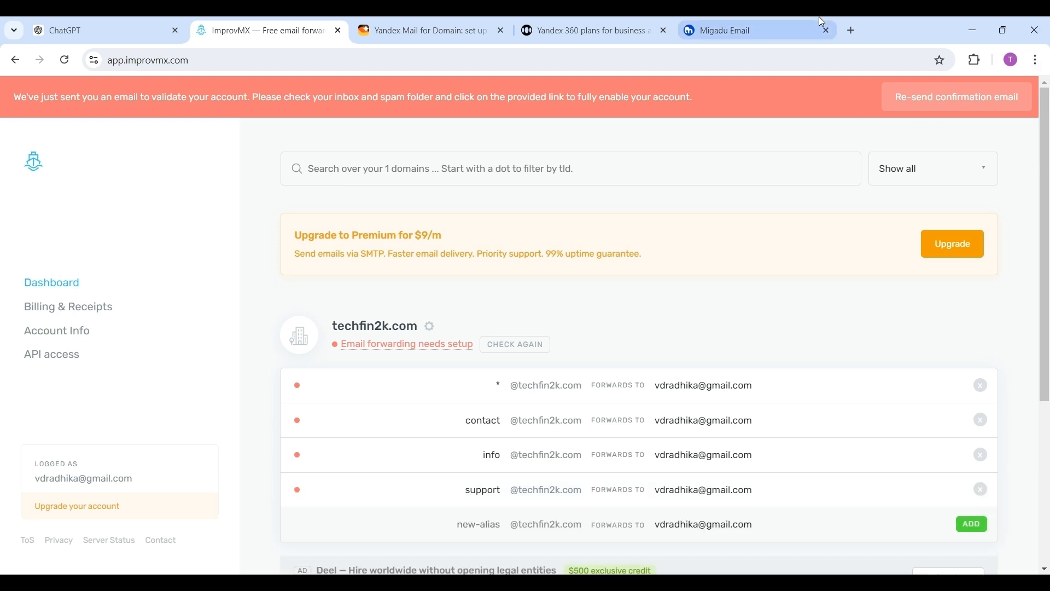
Step: Open the ImprovMX validation email in the Gmail inbox and follow its validation link
left_click(854, 30)
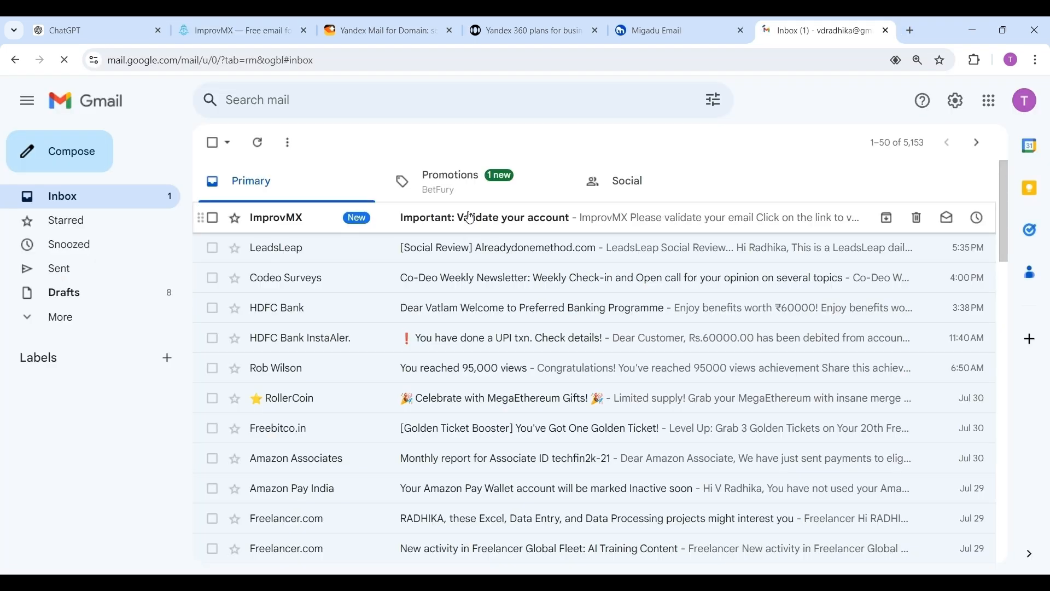
left_click(465, 216)
left_click(595, 492)
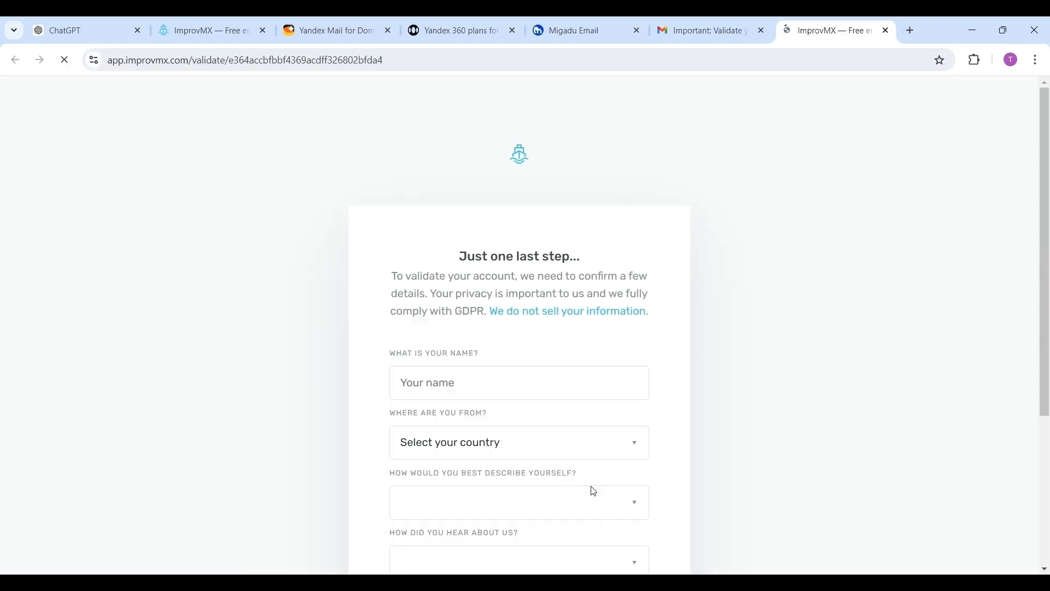
Step: Accept the Terms and Privacy Policy and validate the ImprovMX account
left_click(1044, 569)
left_click(394, 379)
left_click(396, 417)
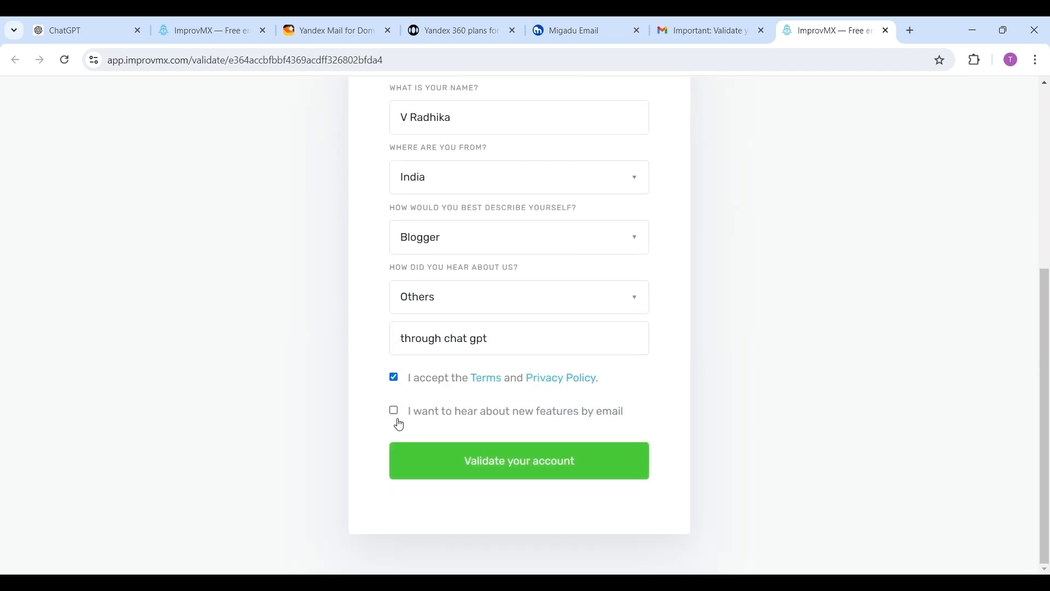
left_click(535, 469)
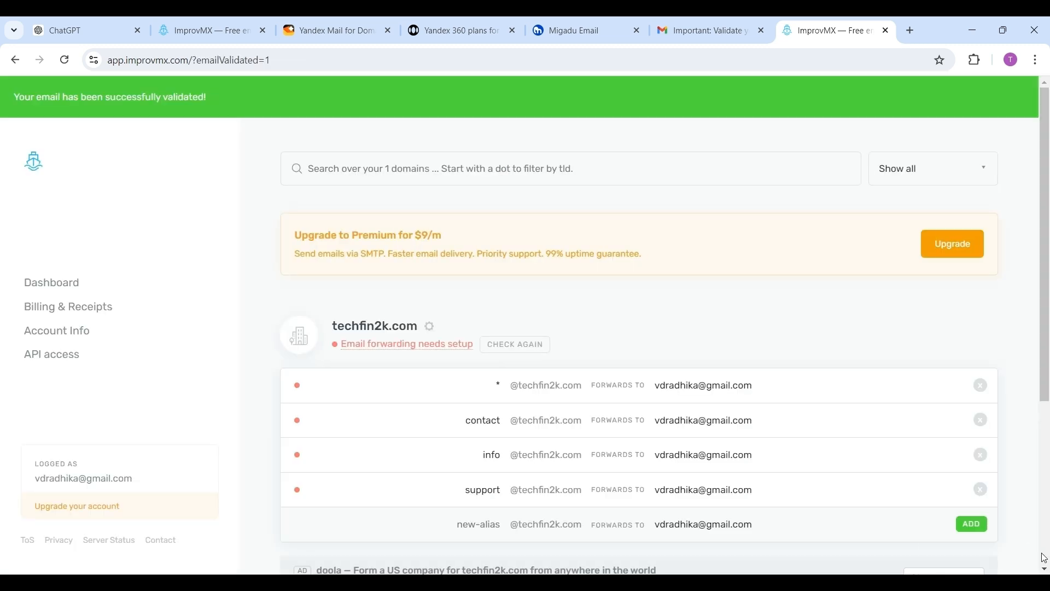
Step: Open Route 53 from the AWS Console home page
scroll(1045, 569, "down", 5)
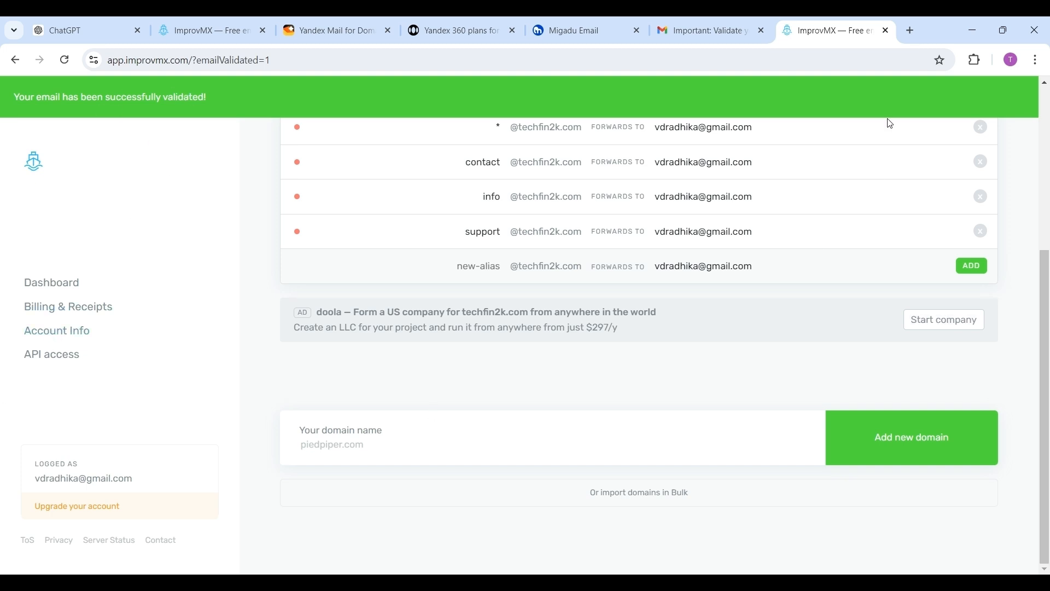
scroll(699, 110, "up", 5)
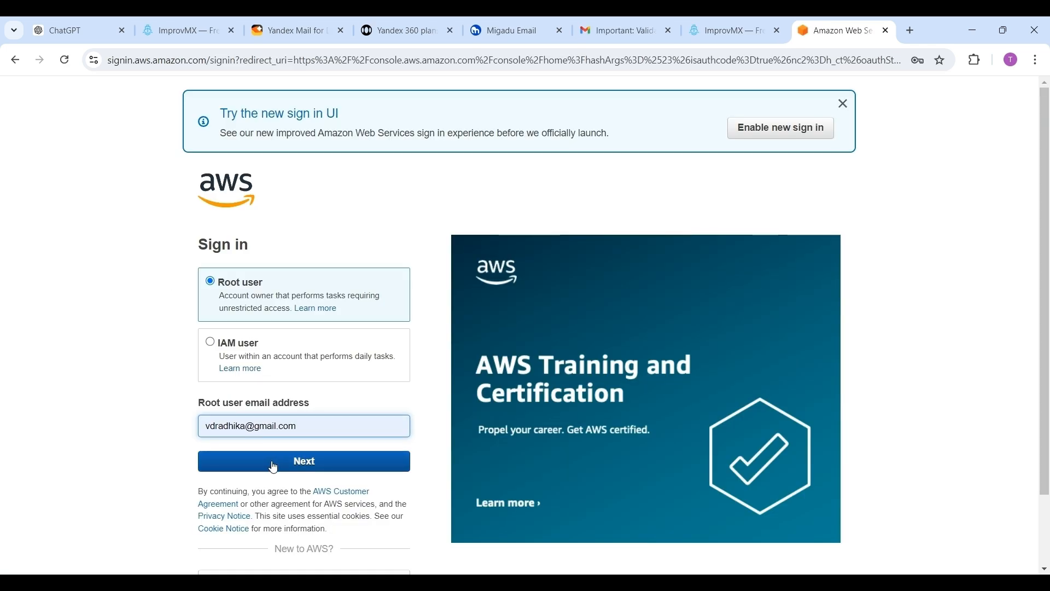
left_click(273, 467)
left_click(290, 359)
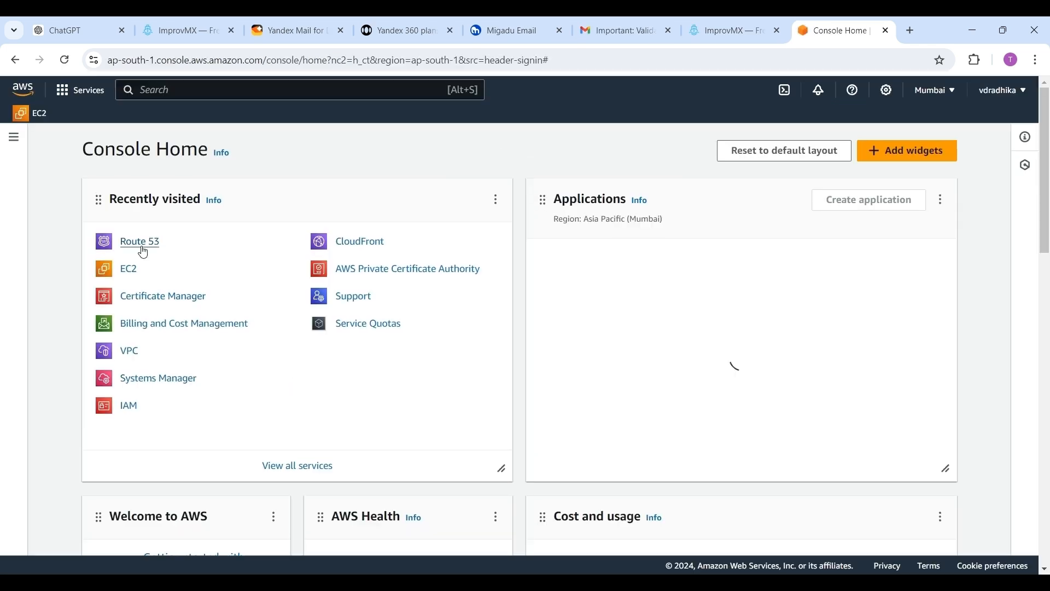
left_click(143, 251)
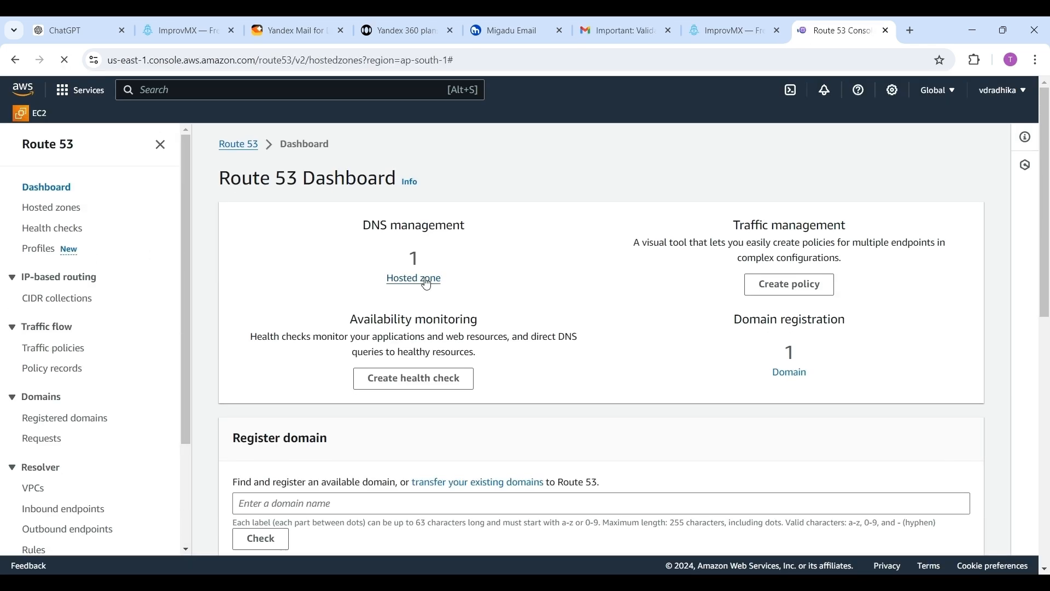
Step: Open the techfin2k.com hosted zone in Route 53
left_click(427, 284)
left_click(236, 314)
left_click(302, 316)
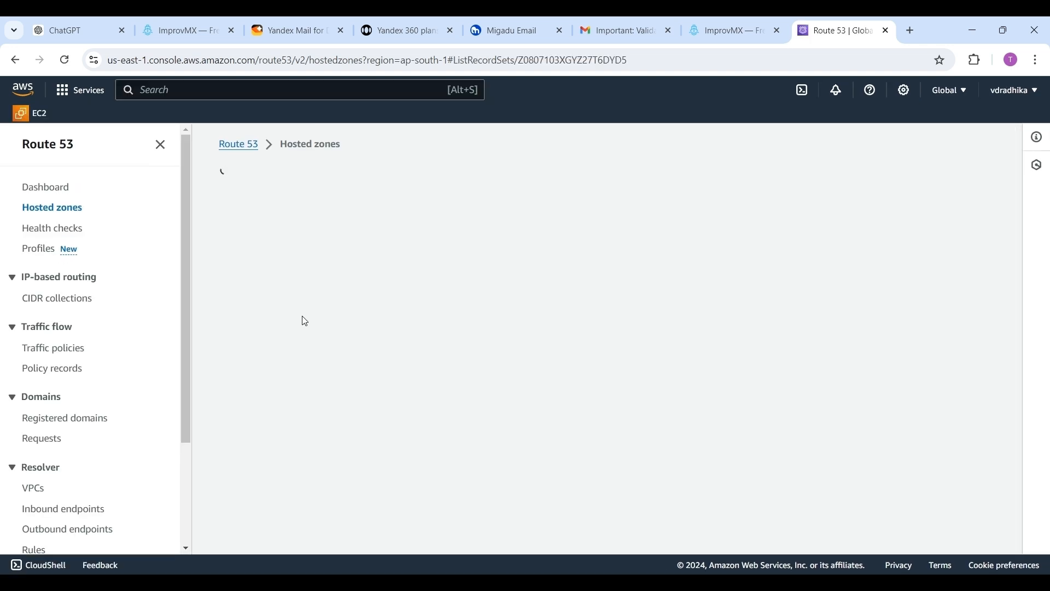
scroll(1044, 550, "down", 3)
Step: Review the MX and SPF records that ImprovMX requires in the domain's DNS settings
left_click(729, 31)
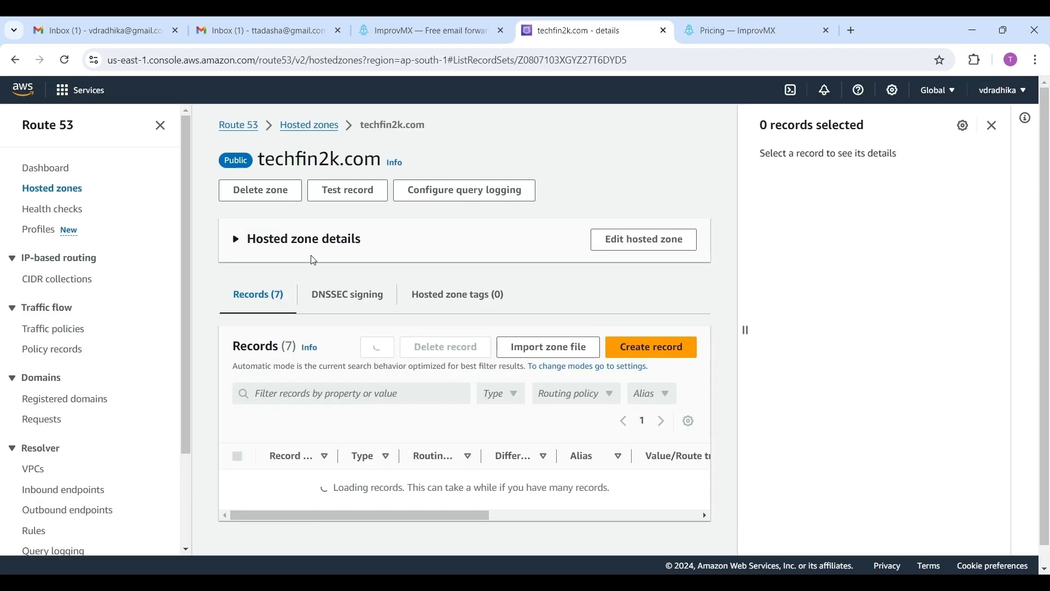
left_click(1044, 569)
left_click(651, 320)
scroll(601, 383, "down", 5)
left_click(767, 530)
Step: Start creating a simple Route 53 record for the root domain with record type MX
left_click(502, 383)
left_click(514, 290)
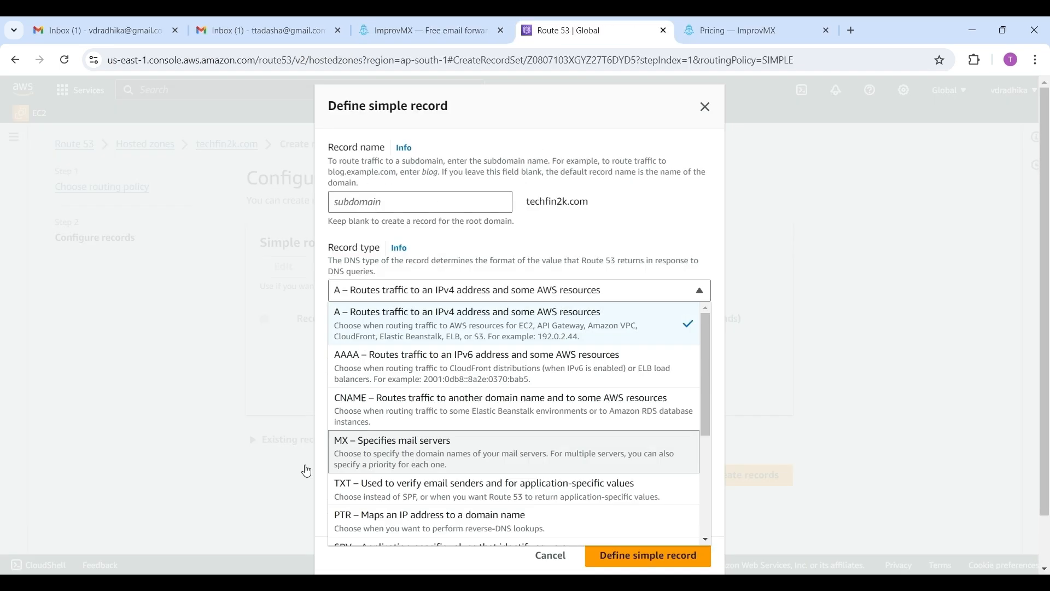
left_click(383, 425)
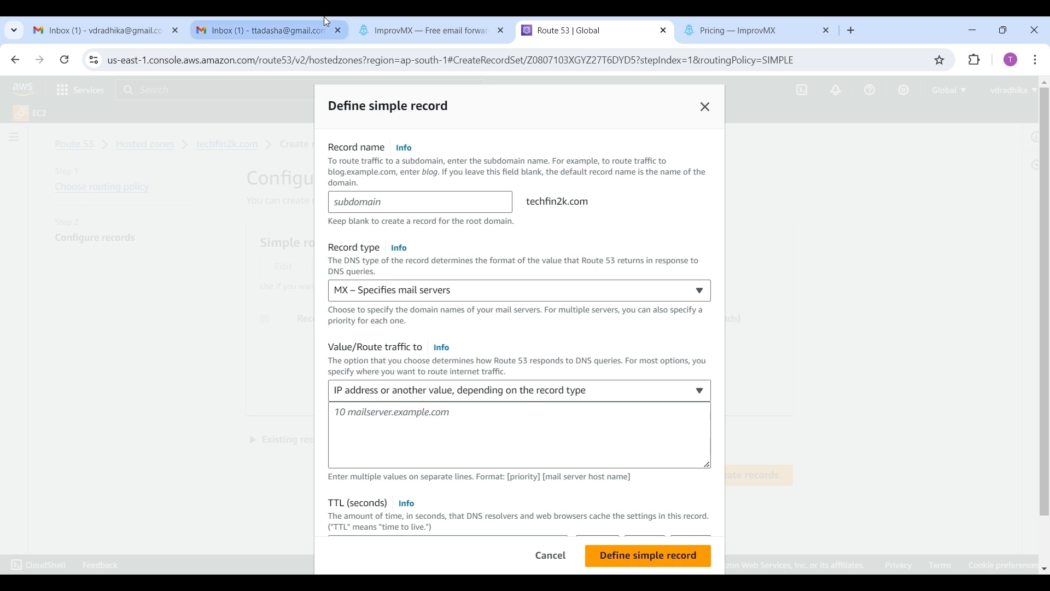
Step: Copy the first ImprovMX mail server and enter the value "10 mx1.improvmx.com." in the record
left_click(420, 32)
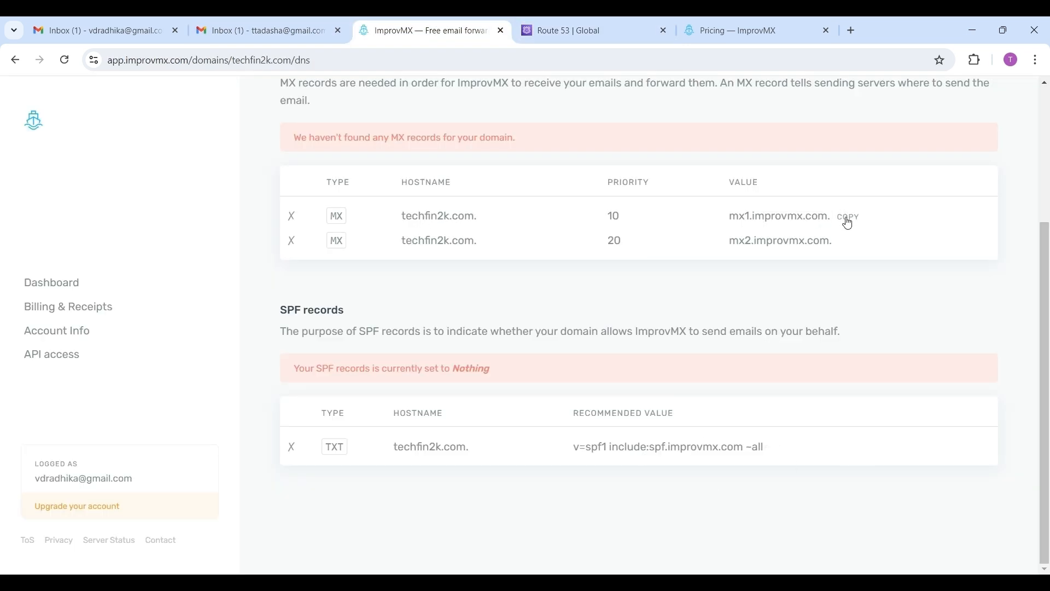
left_click(580, 30)
left_click(352, 417)
type("10")
type("mx1.improvmx.com.")
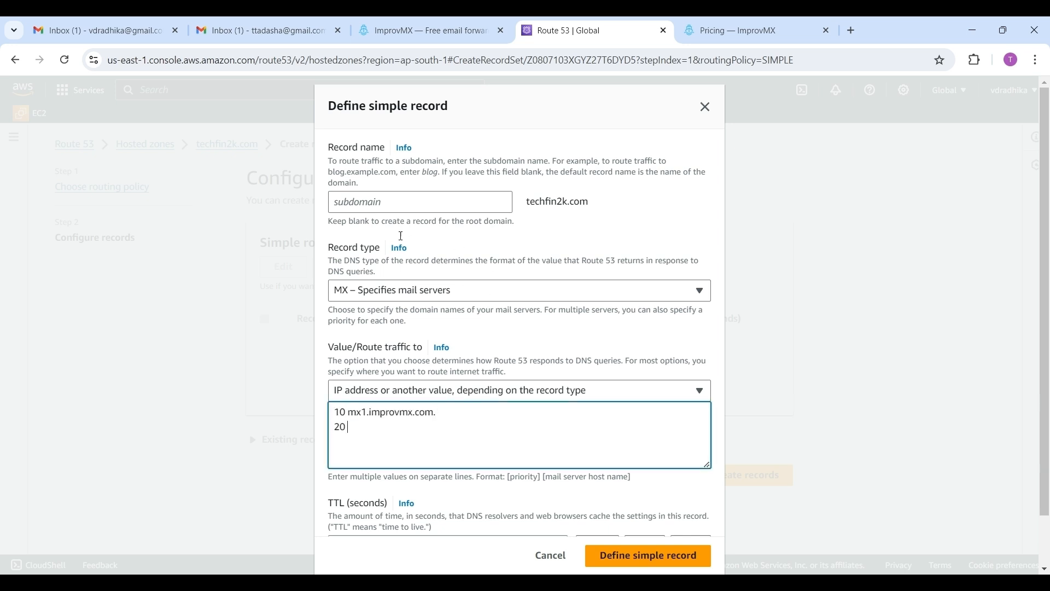
Step: Copy the second mail server and add the line "20 mx2.improvmx.com." to the record value
left_click(424, 30)
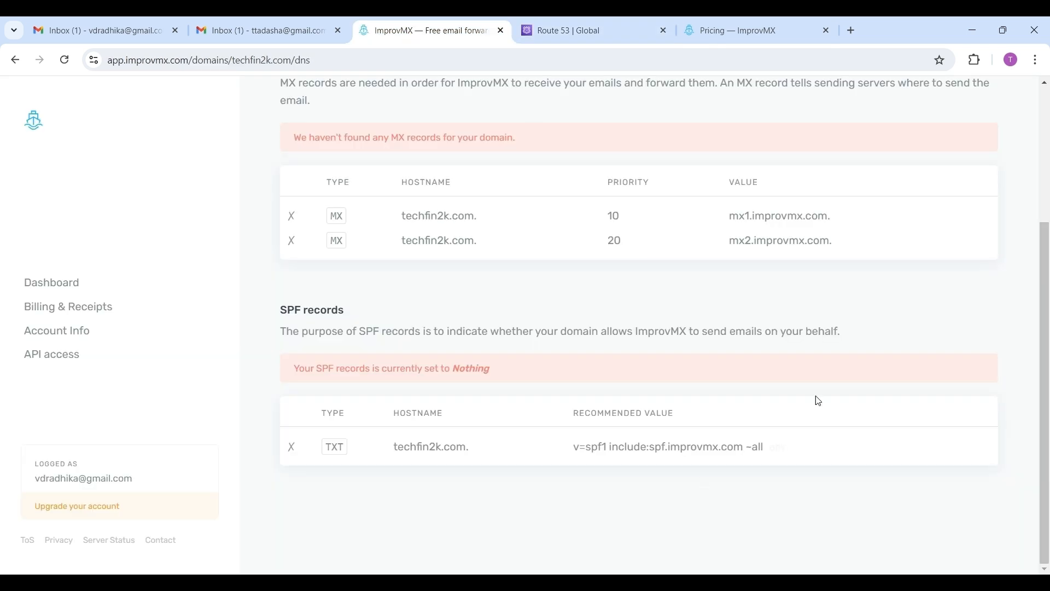
left_click(847, 249)
left_click(595, 30)
key("Return")
type("20")
key("ctrl+v")
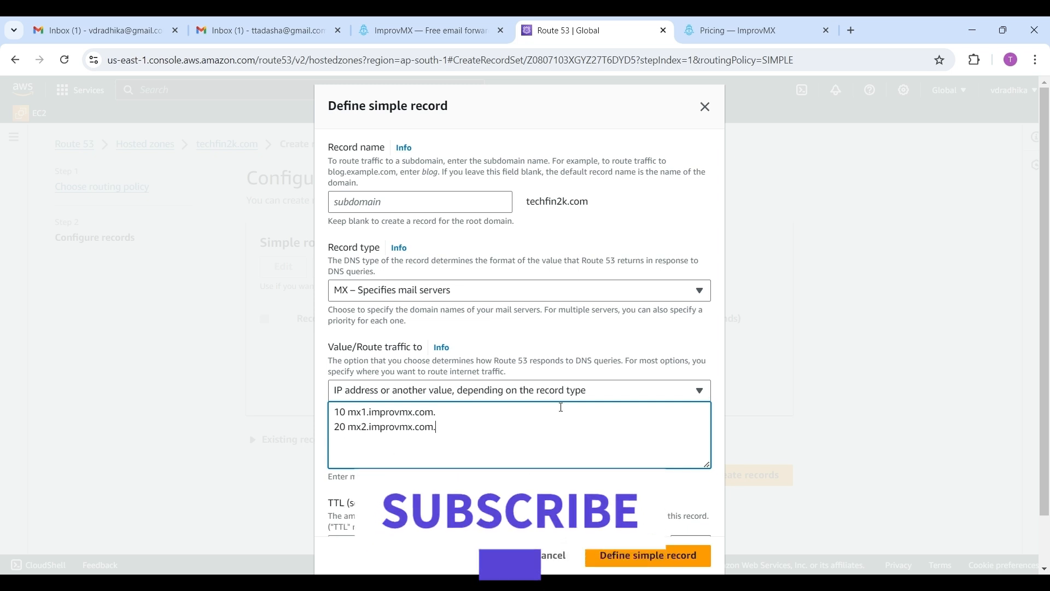
Step: Define the simple MX record and create the records in the hosted zone
left_click(648, 556)
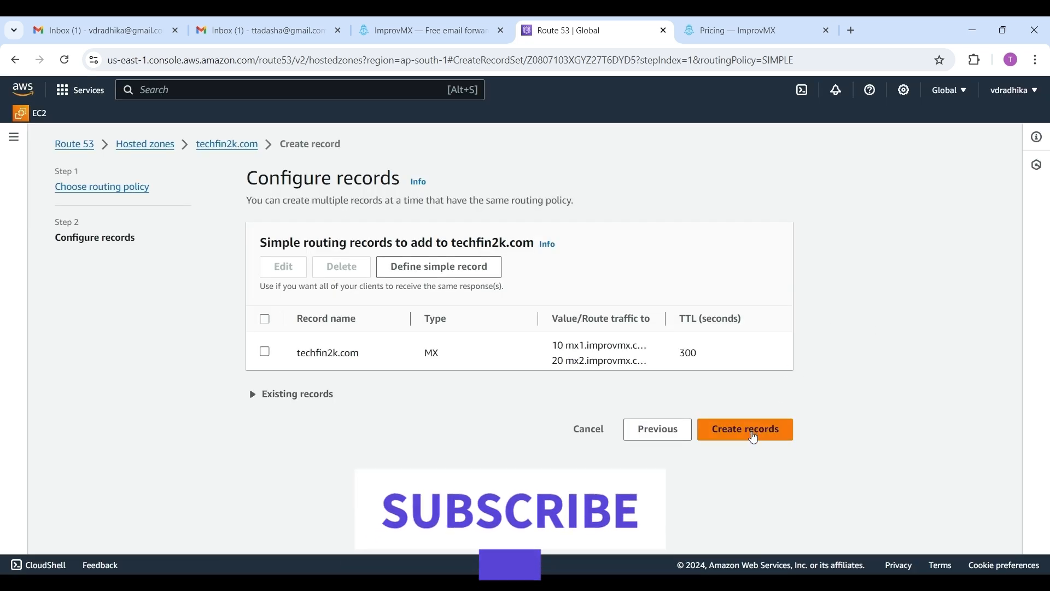
left_click(753, 433)
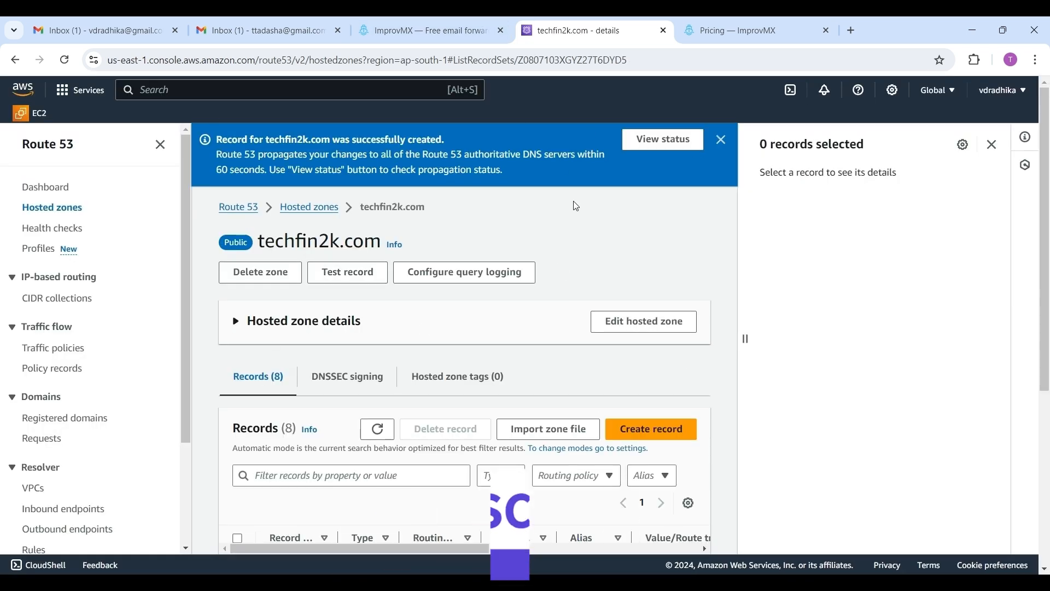
Step: View the record change status and refresh it until it updates
left_click(663, 140)
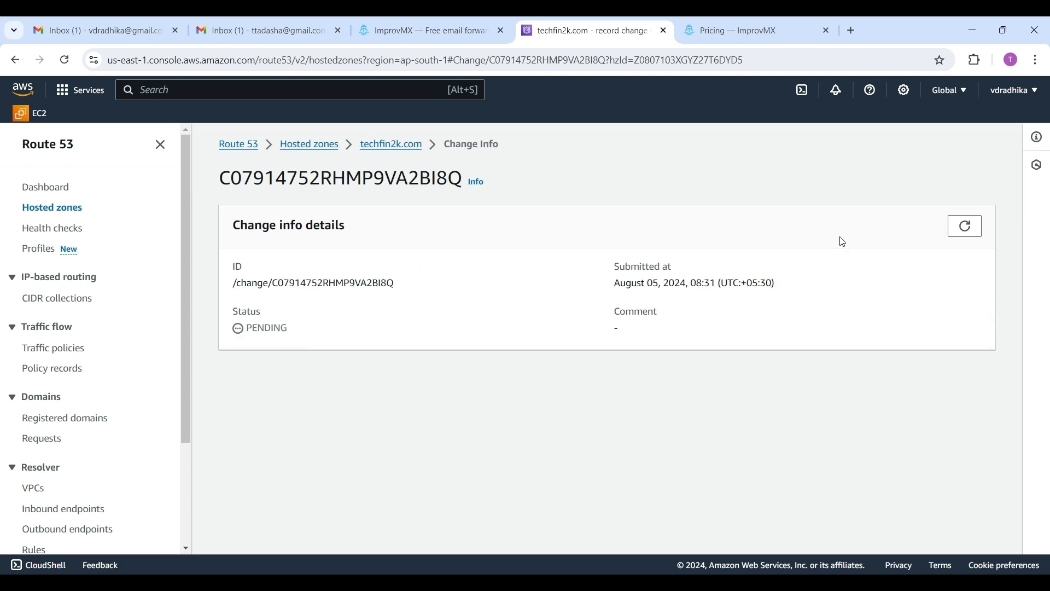
left_click(968, 228)
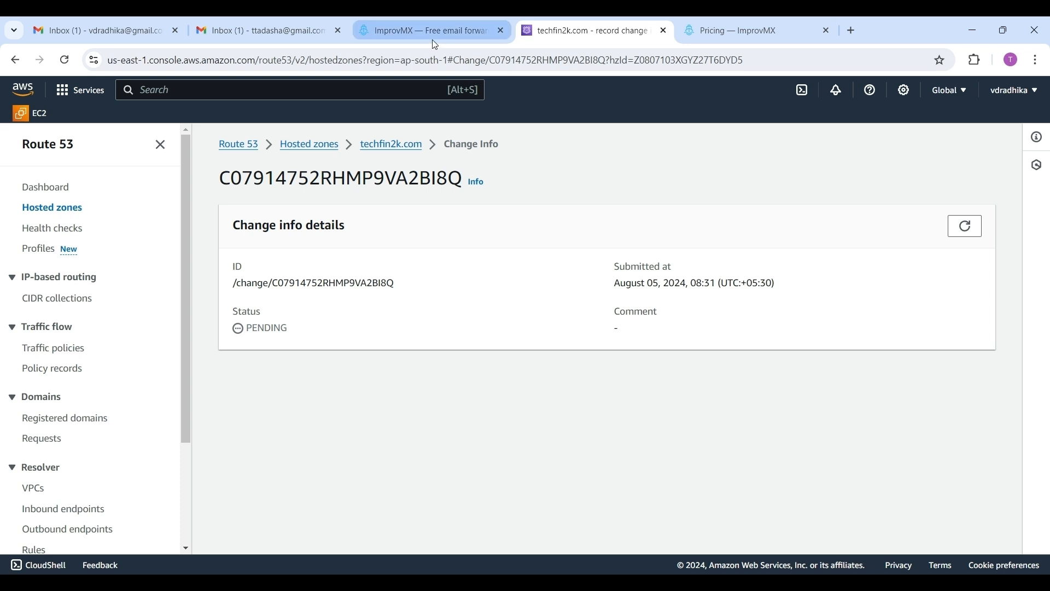
left_click(966, 236)
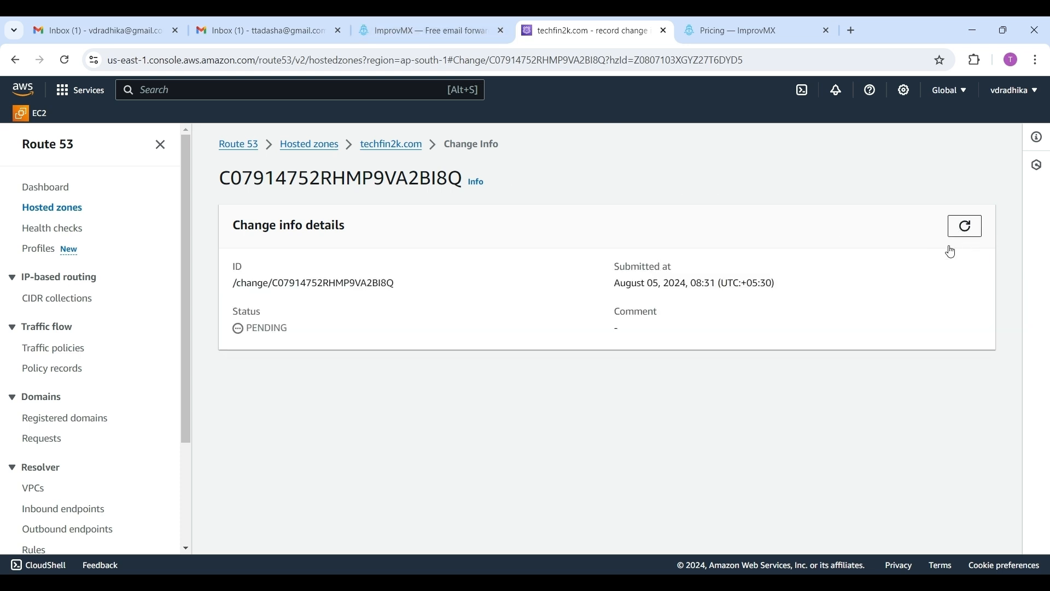
left_click(967, 227)
left_click(969, 227)
left_click(968, 227)
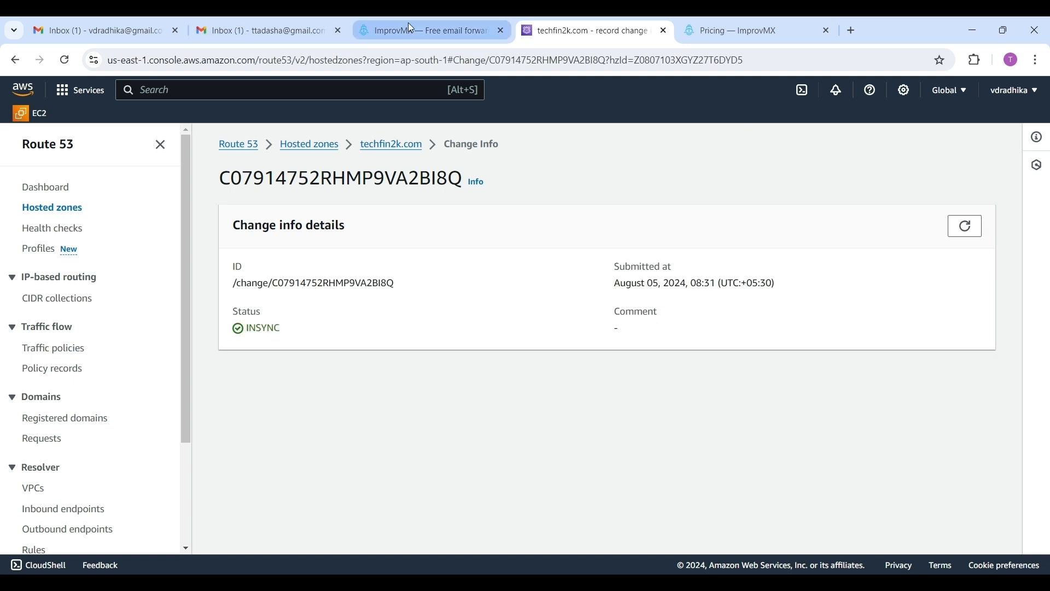
Step: Copy the recommended SPF value from ImprovMX and start defining a new simple-routing record in the techfin2k.com hosted zone
left_click(418, 24)
left_click(588, 28)
left_click(438, 29)
mouse_move(788, 459)
left_click(592, 29)
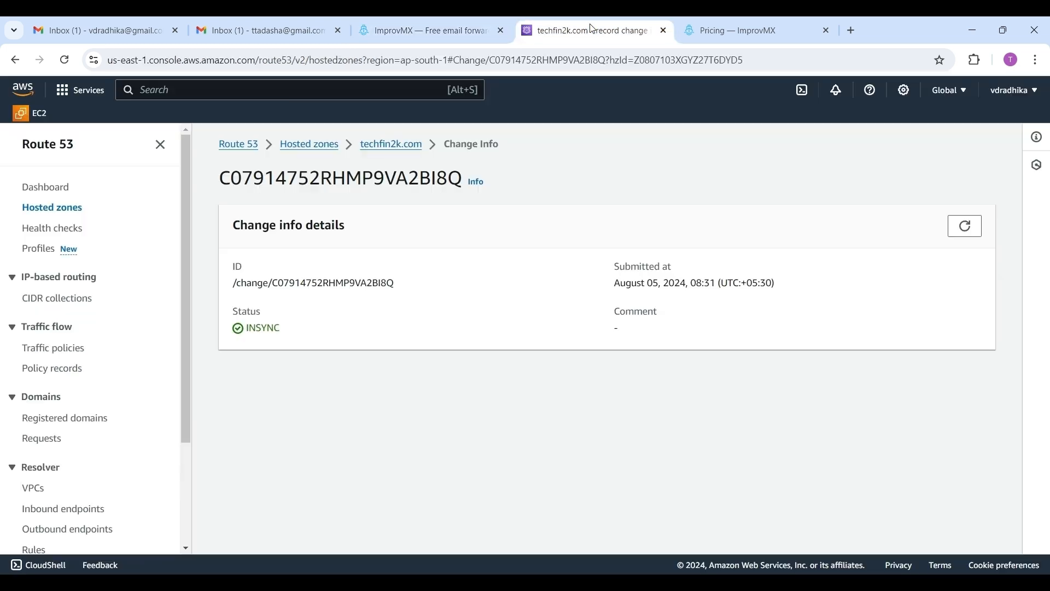
left_click(390, 145)
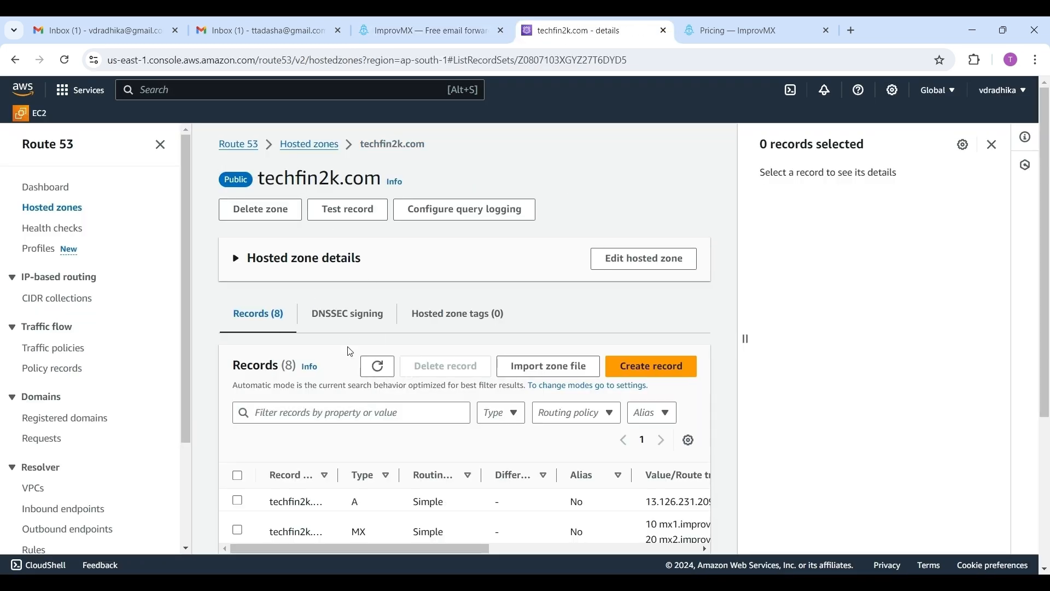
left_click(646, 363)
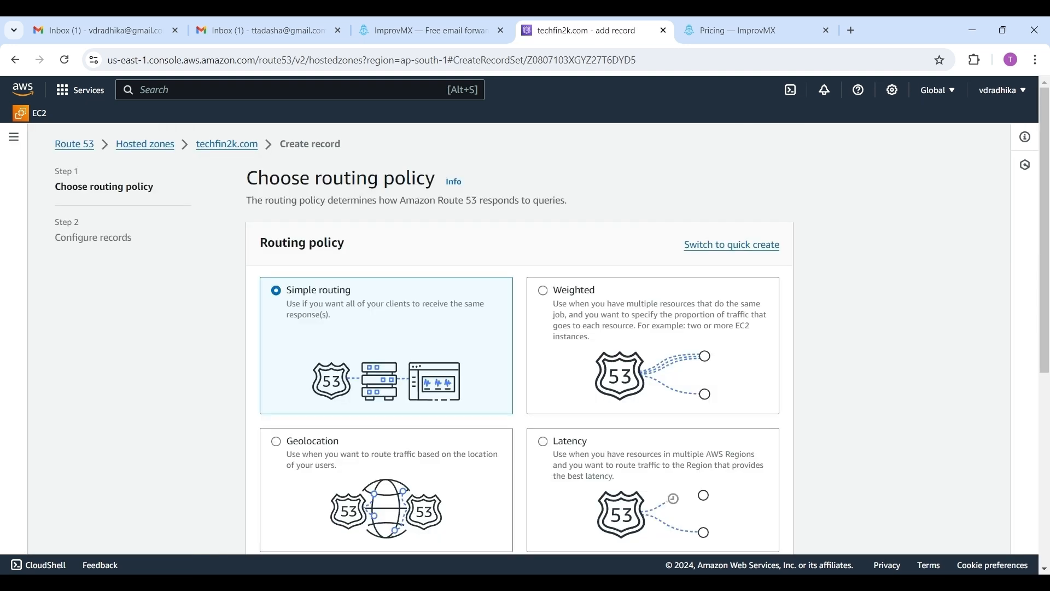
scroll(1046, 570, "down", 5)
left_click(765, 536)
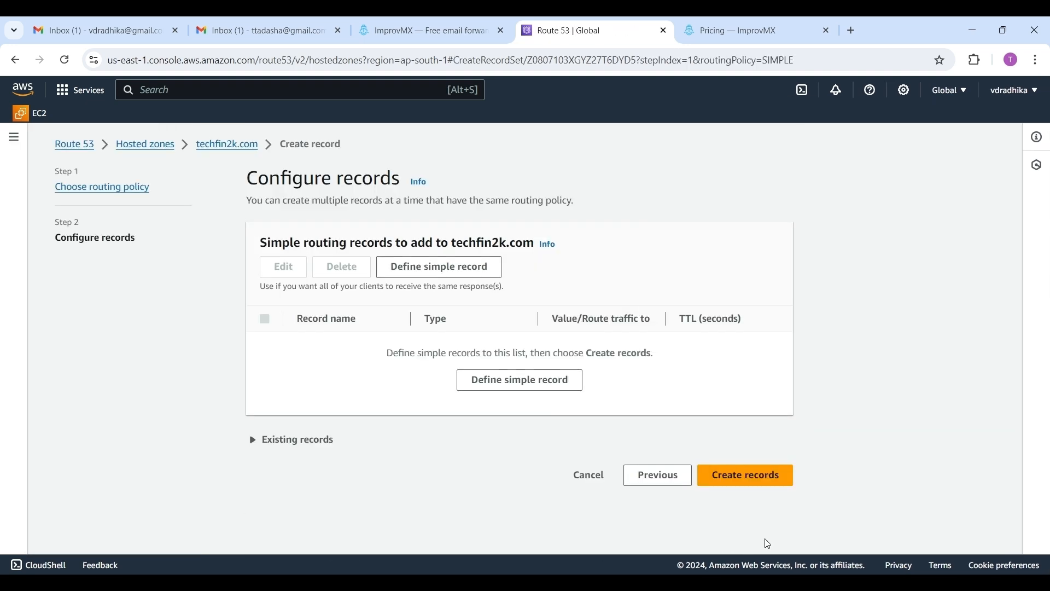
left_click(533, 384)
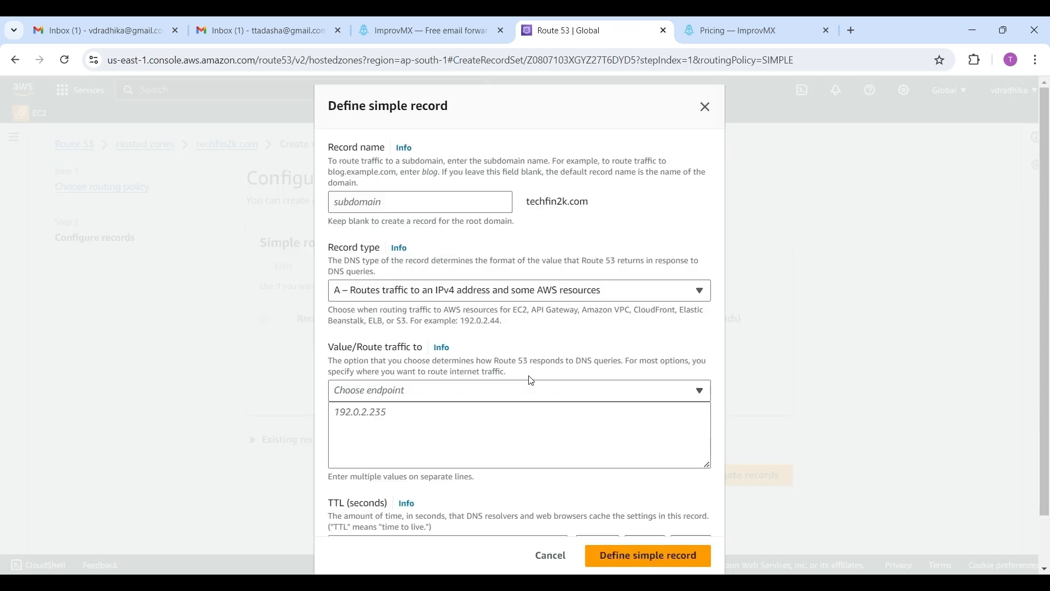
Step: Define a root-domain TXT record with value "v=spf1 include:spf.improvmx.com ~all" and create it
left_click(486, 296)
left_click(400, 495)
left_click(365, 414)
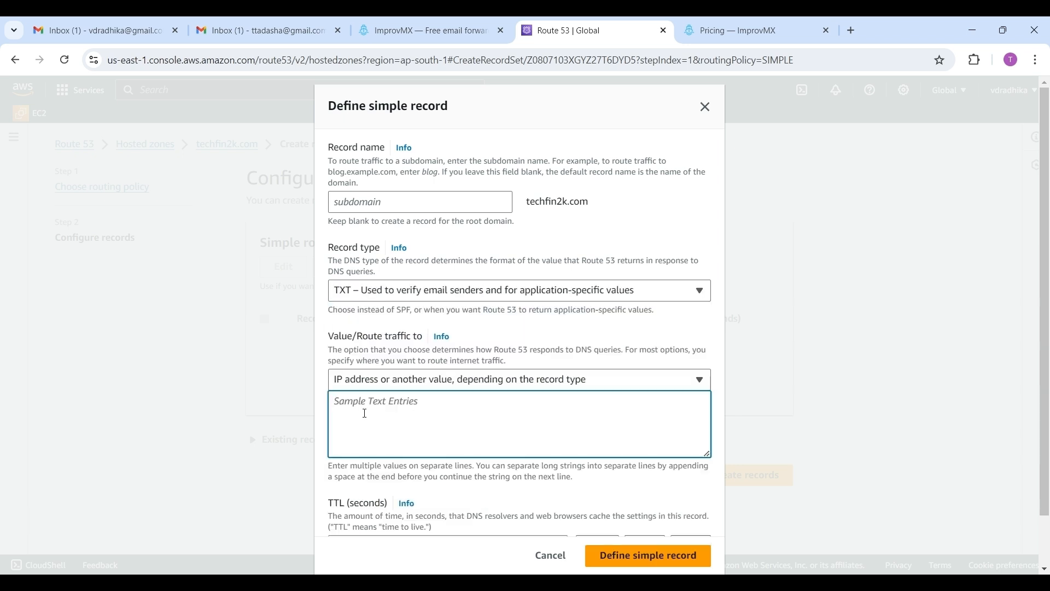
key("ctrl+v")
left_click(677, 561)
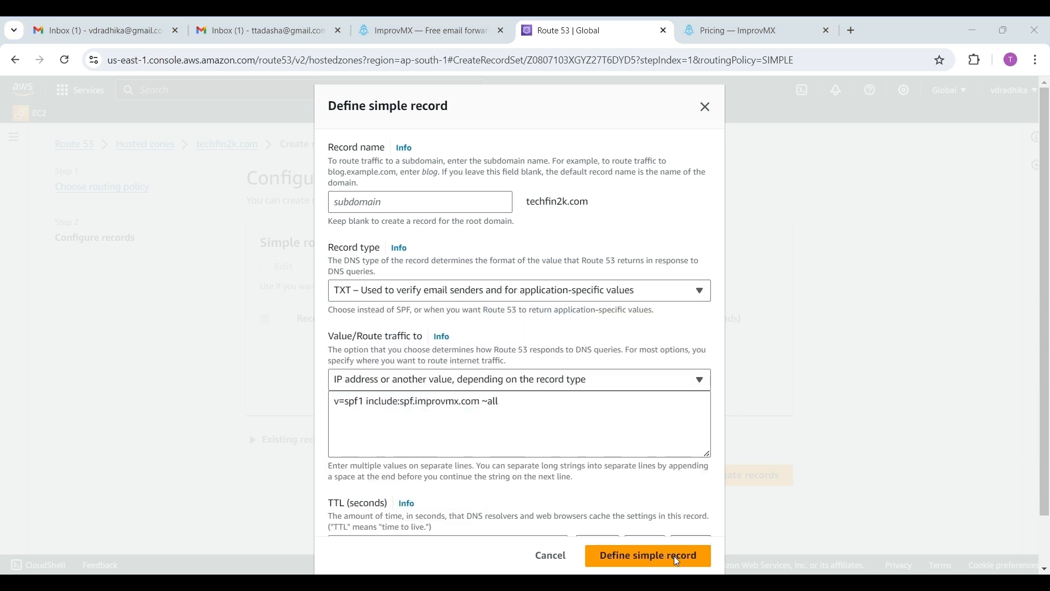
scroll(751, 549, "down", 1)
left_click(696, 548)
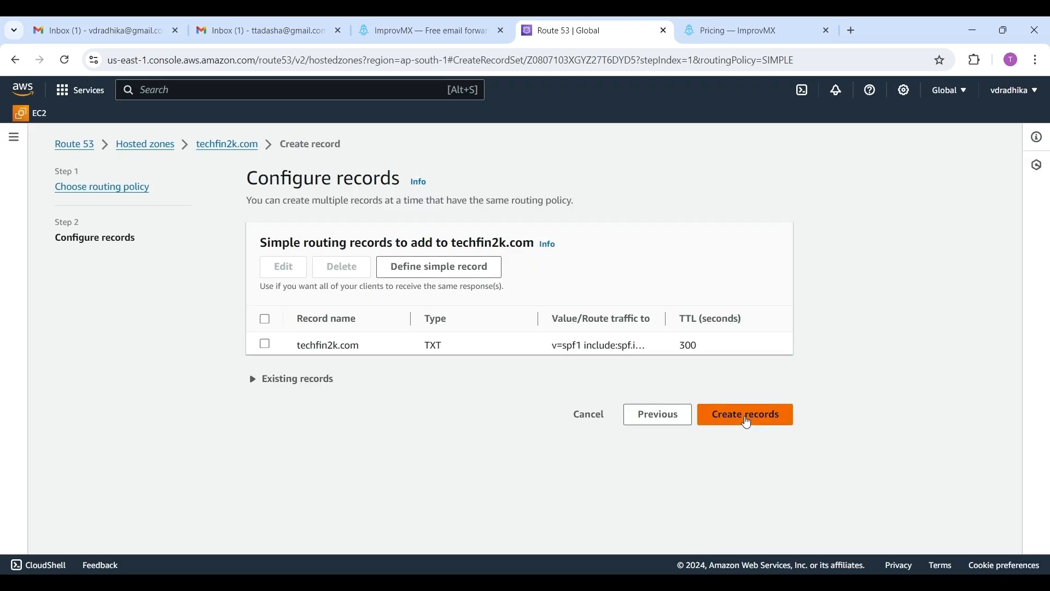
left_click(746, 414)
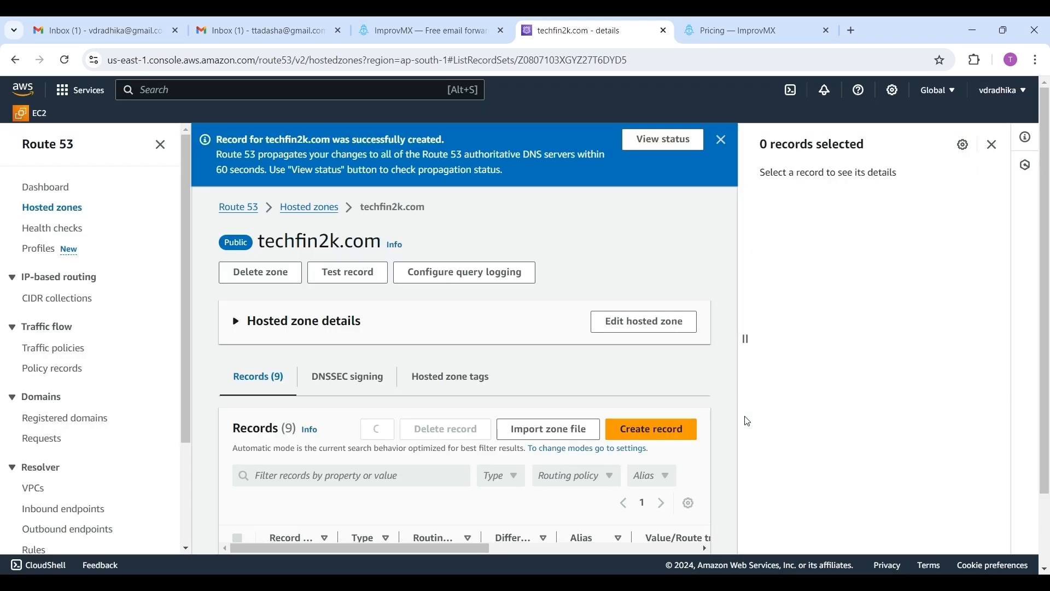
Step: View the TXT record change status and refresh it
left_click(664, 140)
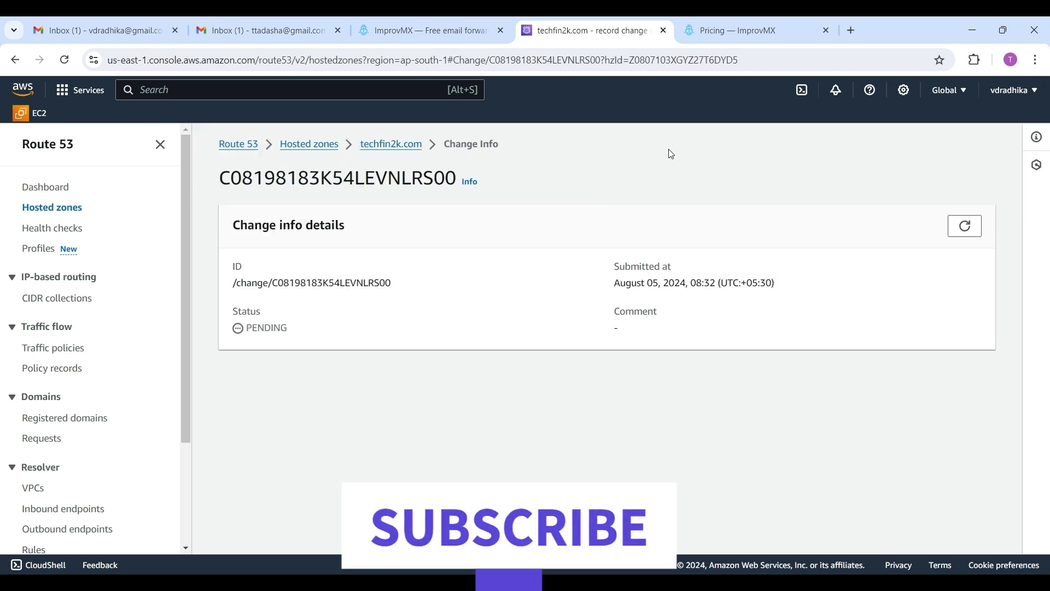
left_click(970, 232)
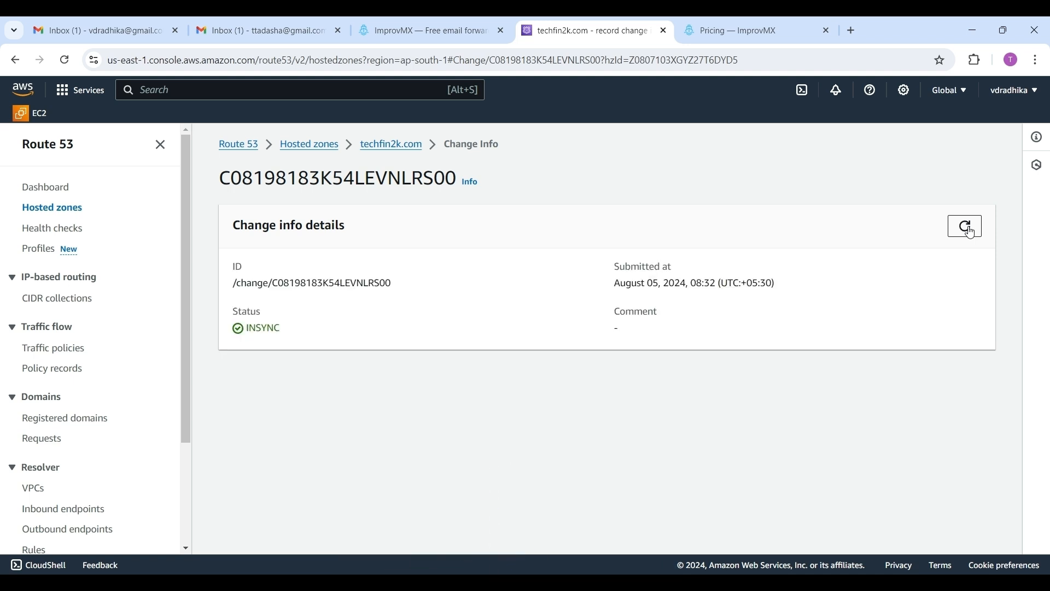
Step: Return to the ImprovMX DNS settings for techfin2k.com and run the DNS check again
left_click(426, 31)
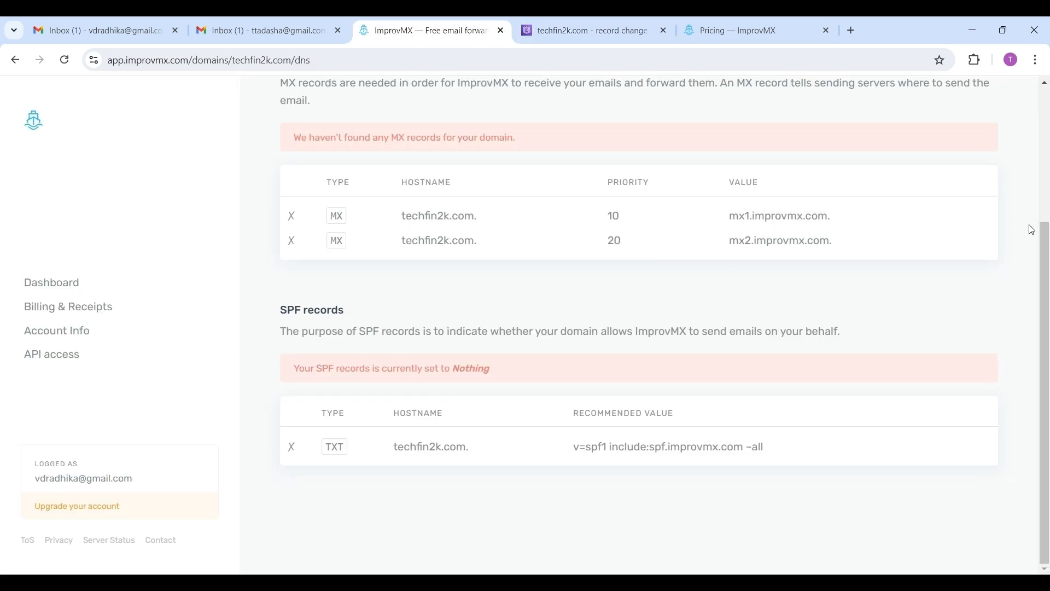
left_click(1044, 83)
left_click(502, 141)
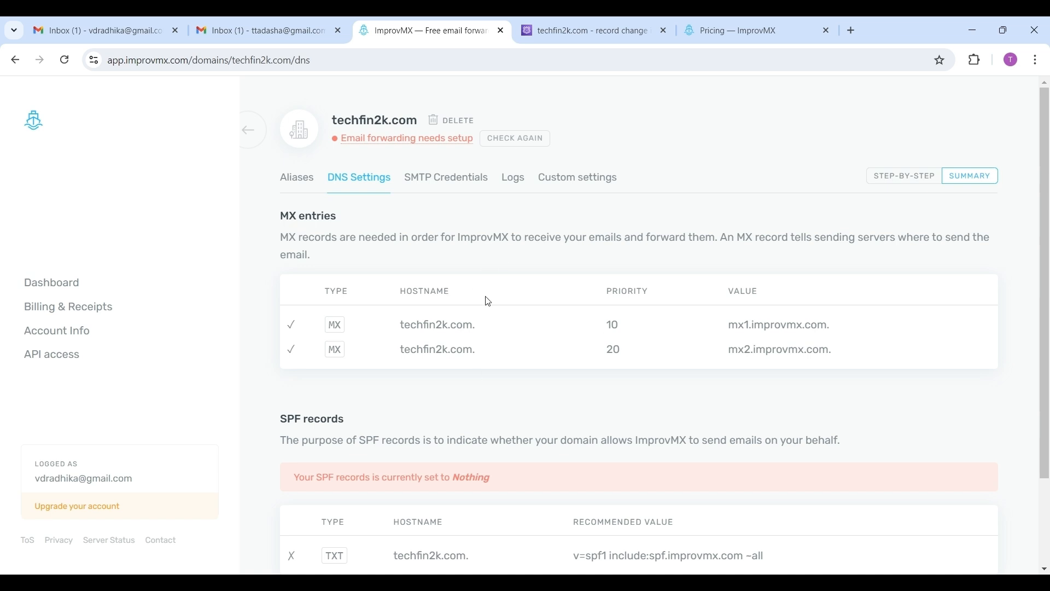
left_click(514, 138)
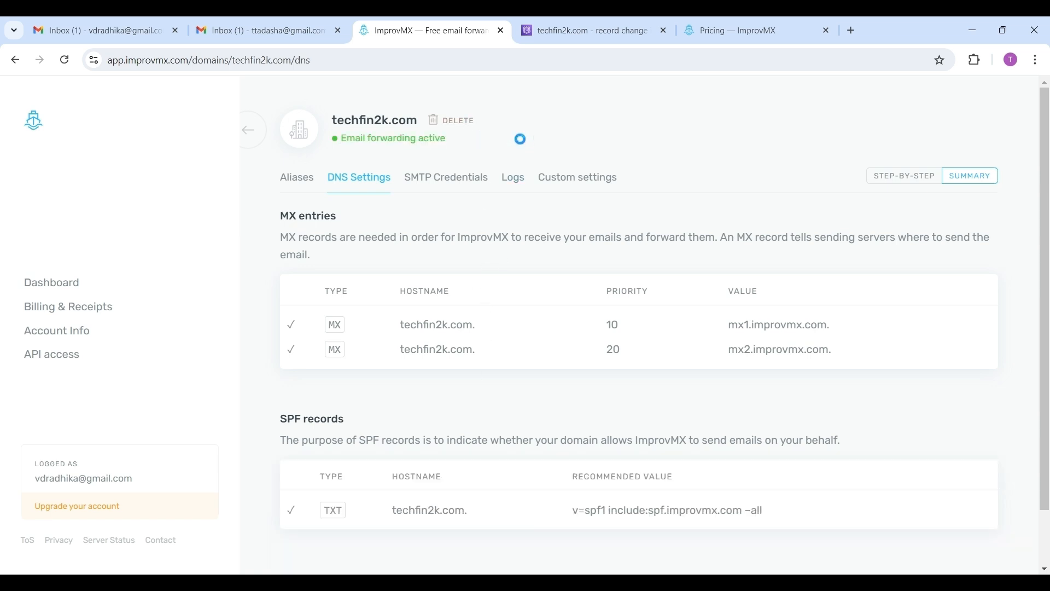
Step: From the second Gmail account, send a test email with subject "hi" to the domain's contact alias
left_click(237, 25)
left_click(74, 152)
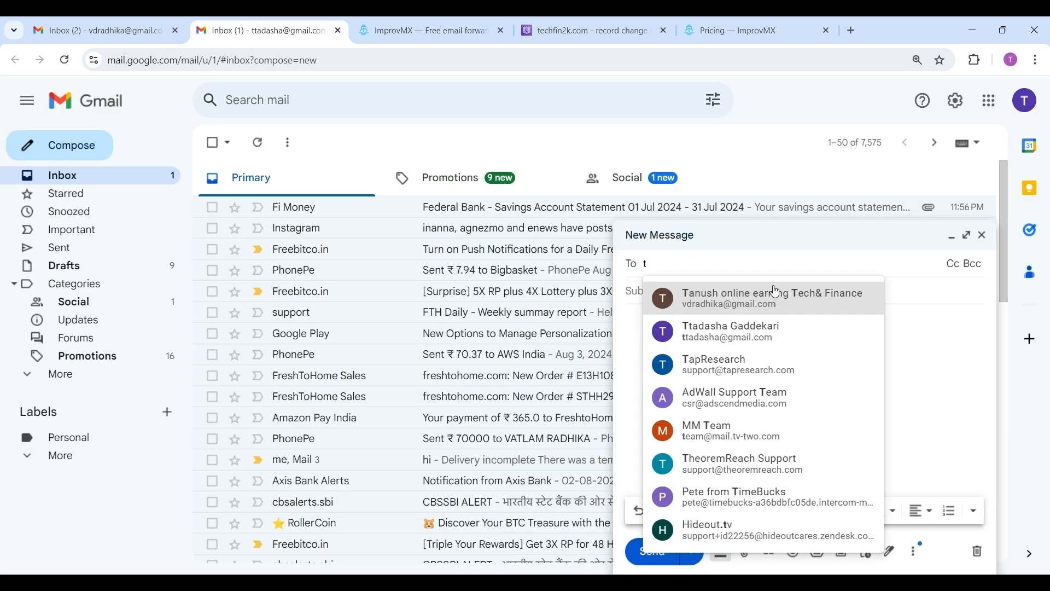
type("co")
left_click(777, 299)
left_click(648, 309)
type("hi")
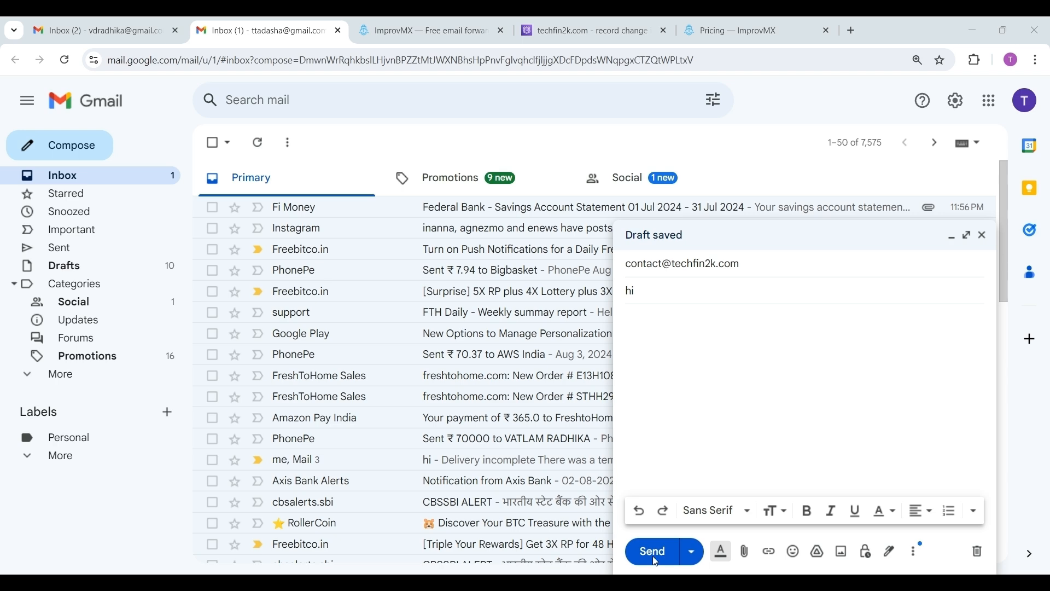
left_click(967, 235)
left_click(143, 521)
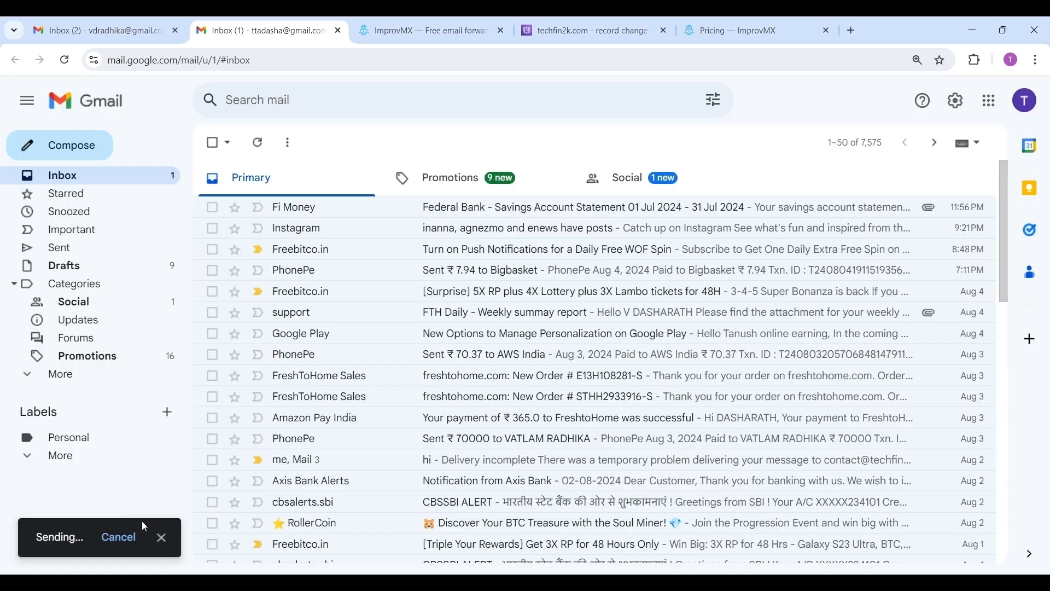
Step: Check the forwarding inbox for the ImprovMX confirmation and the forwarded test email, then return to ImprovMX
key("ctrl+Page_Up")
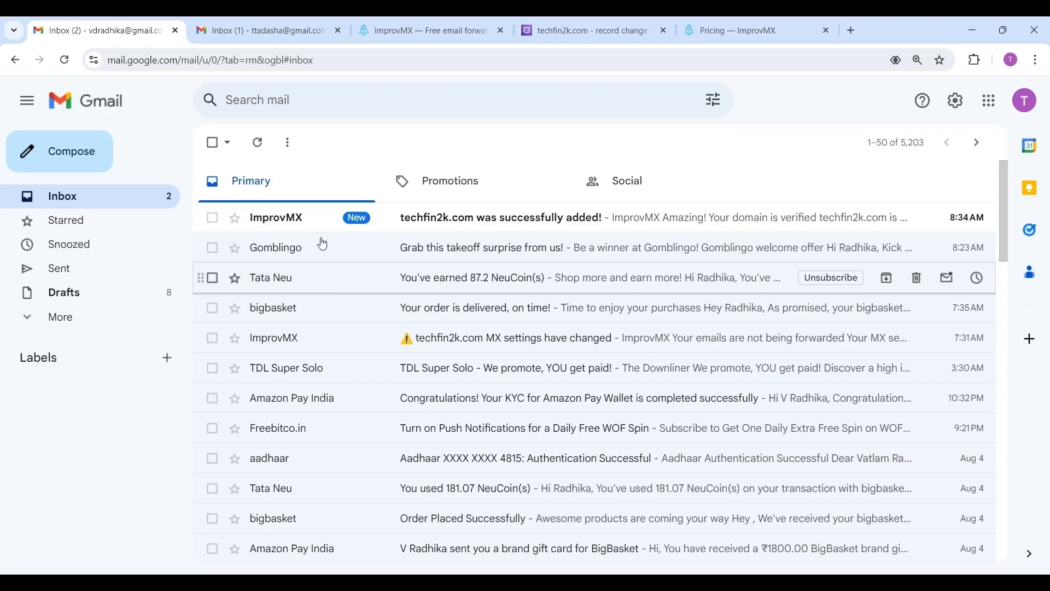
left_click(527, 217)
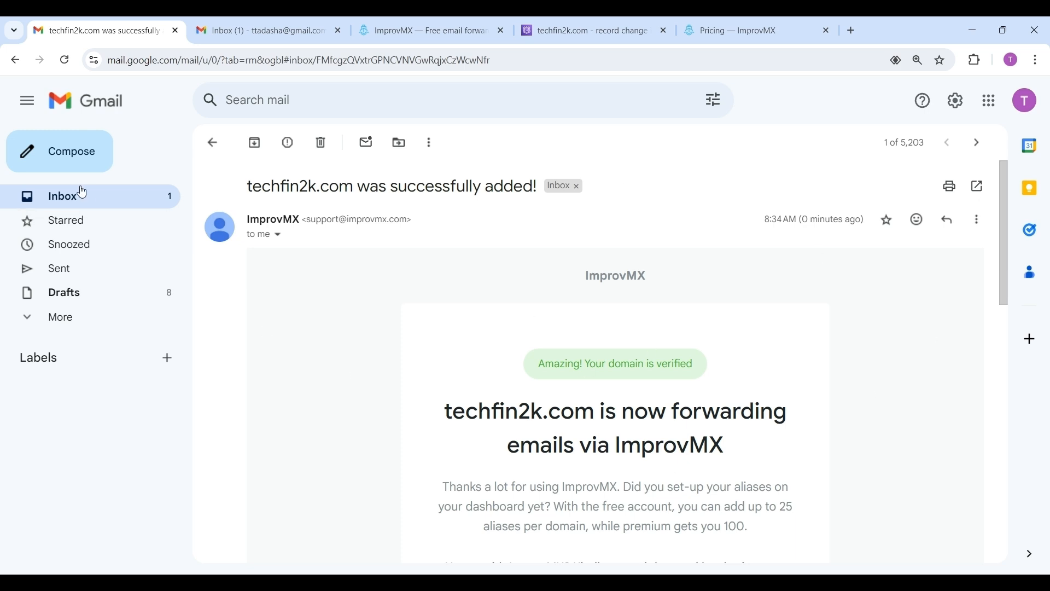
left_click(75, 200)
left_click(70, 58)
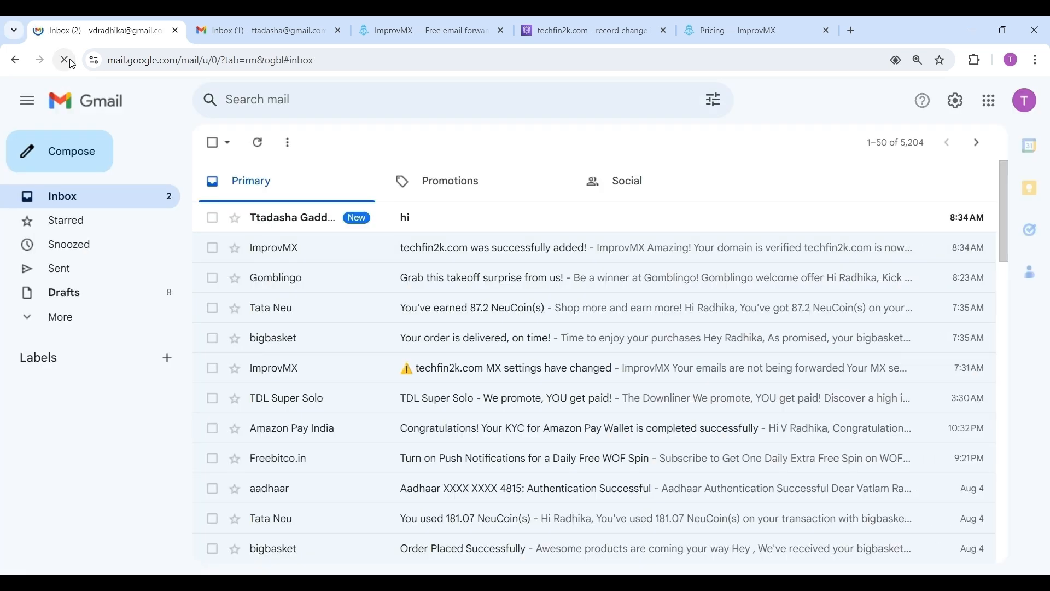
left_click(419, 218)
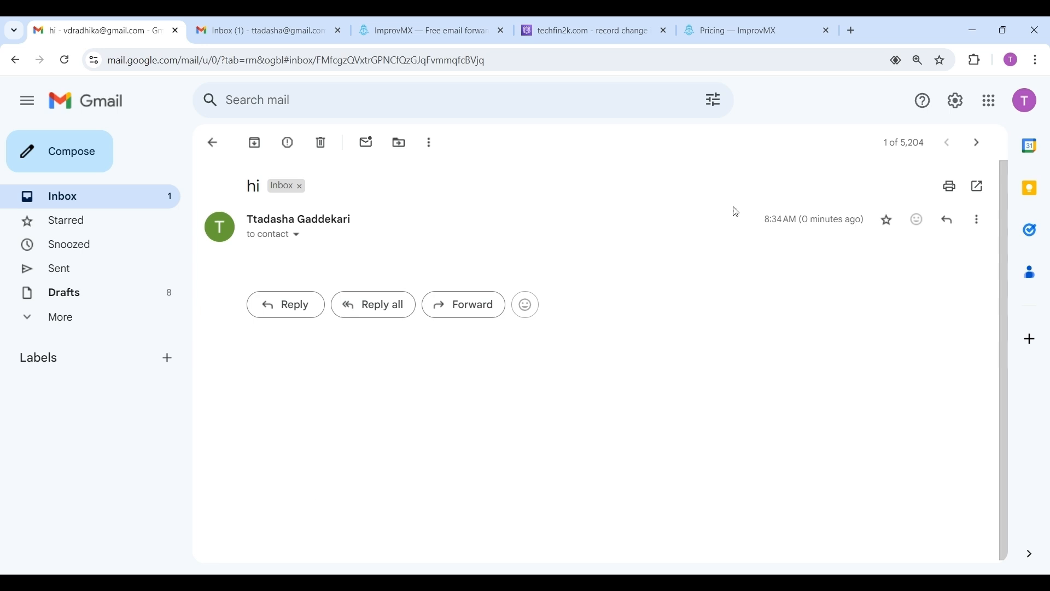
left_click(417, 32)
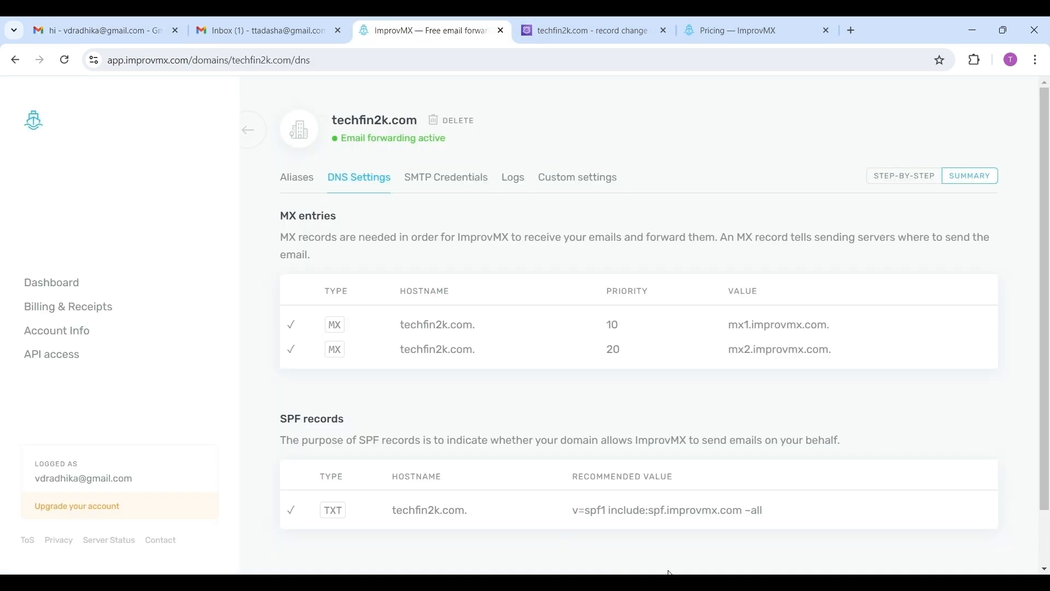